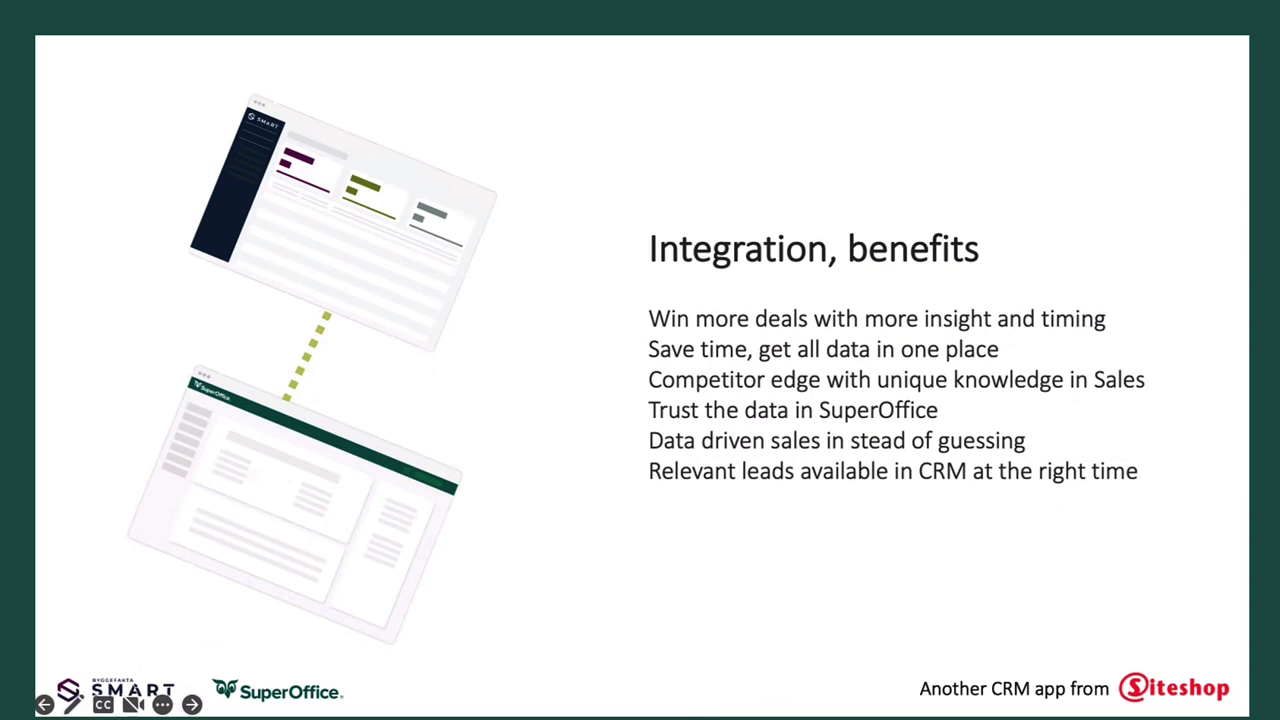
Step: Advance past the 'Integration, benefits' slide to the Byggefakta SMART map of 193 024 projects
{"action": "key", "text": "Right"}
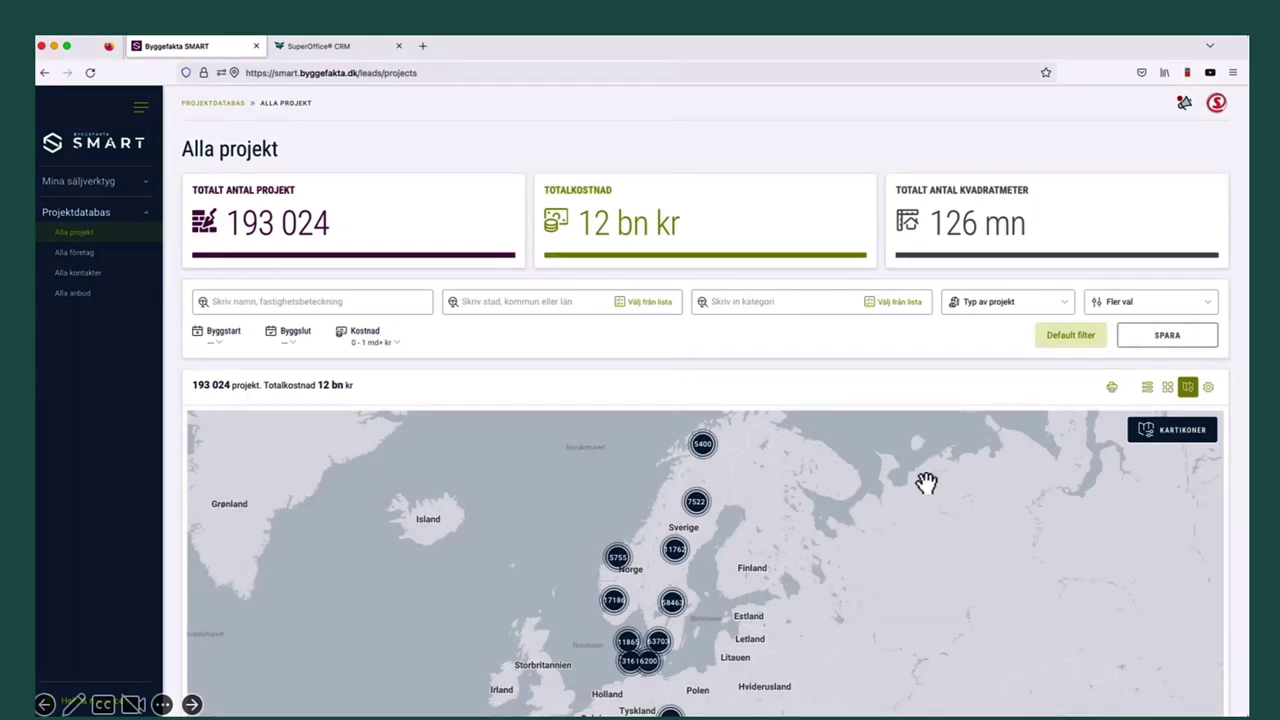
Step: Filter Typ av projekt to Nybyggnad new builds
{"action": "left_click", "coordinate": [1068, 306]}
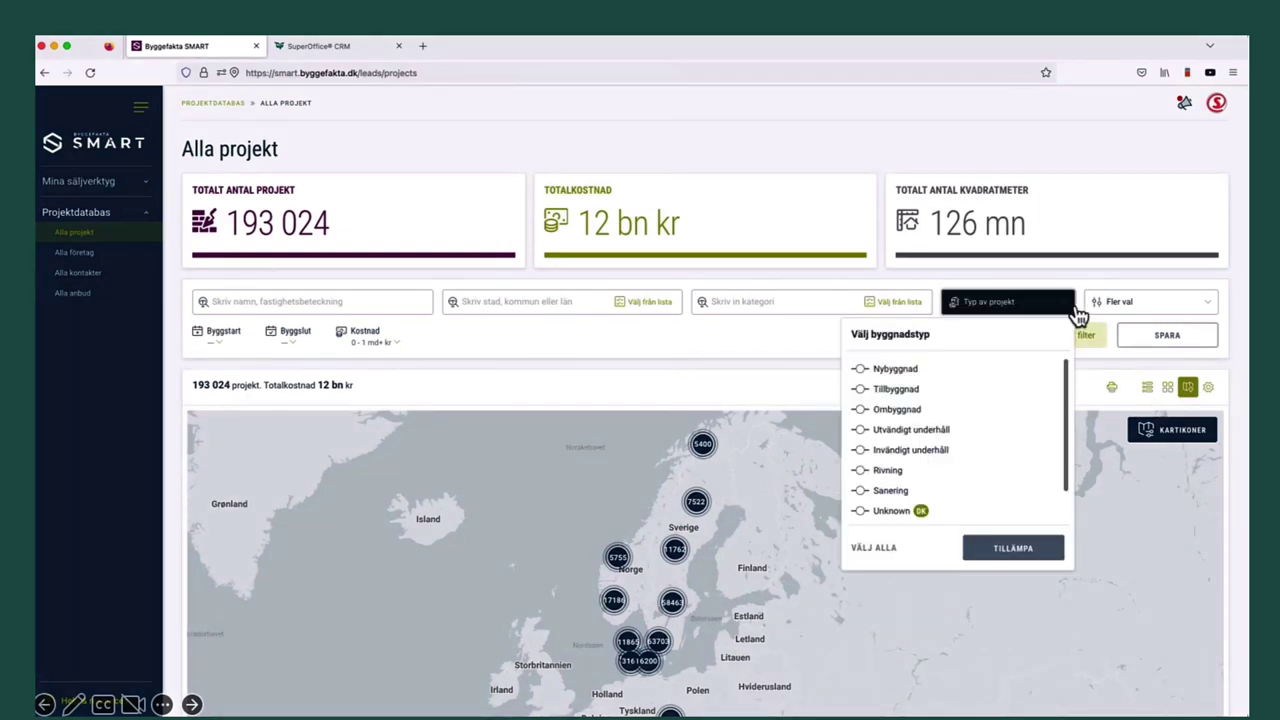
{"action": "left_click", "coordinate": [872, 376]}
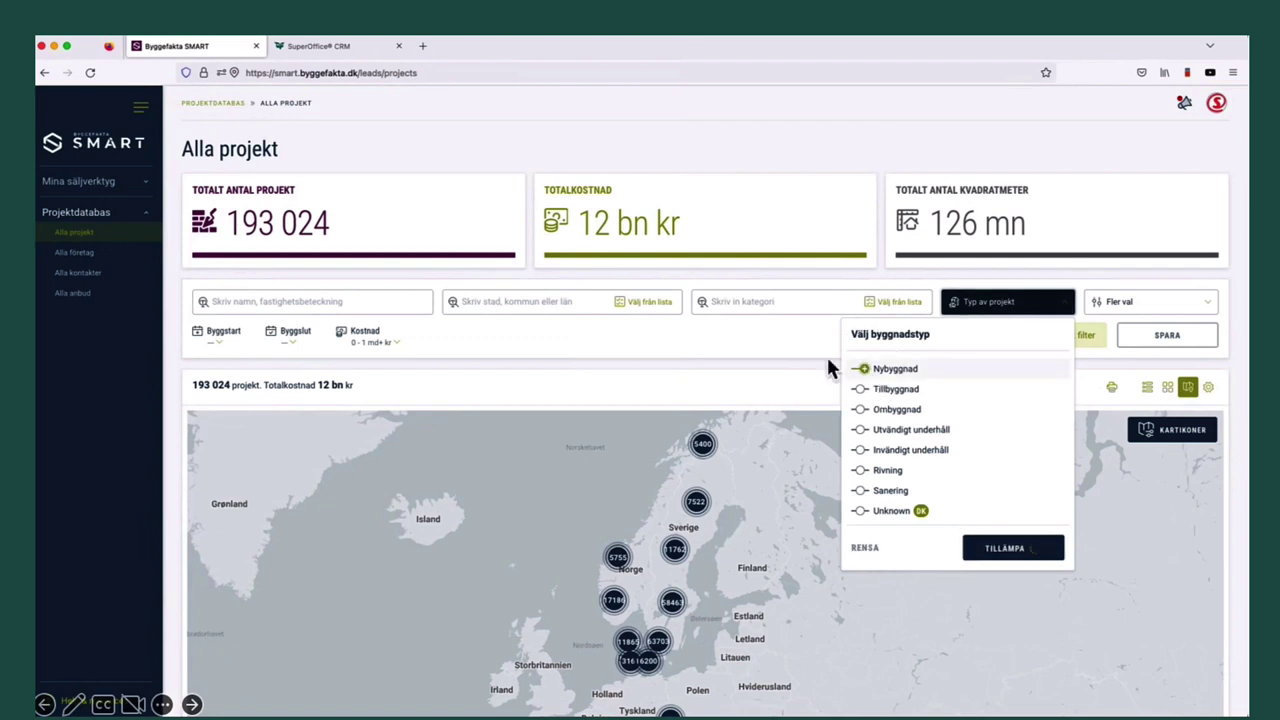
{"action": "left_click", "coordinate": [1000, 560]}
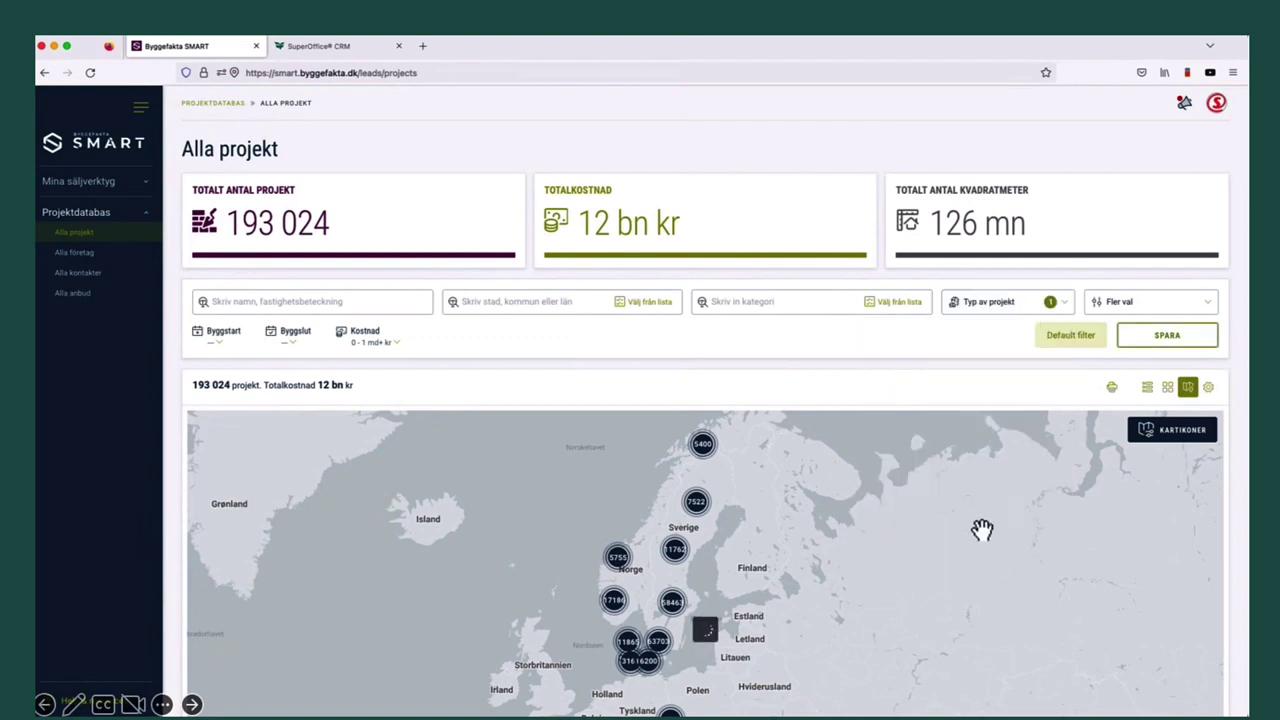
Step: Limit the categories to the 13 in the Affärs & Kontorshus group
{"action": "left_click", "coordinate": [905, 305]}
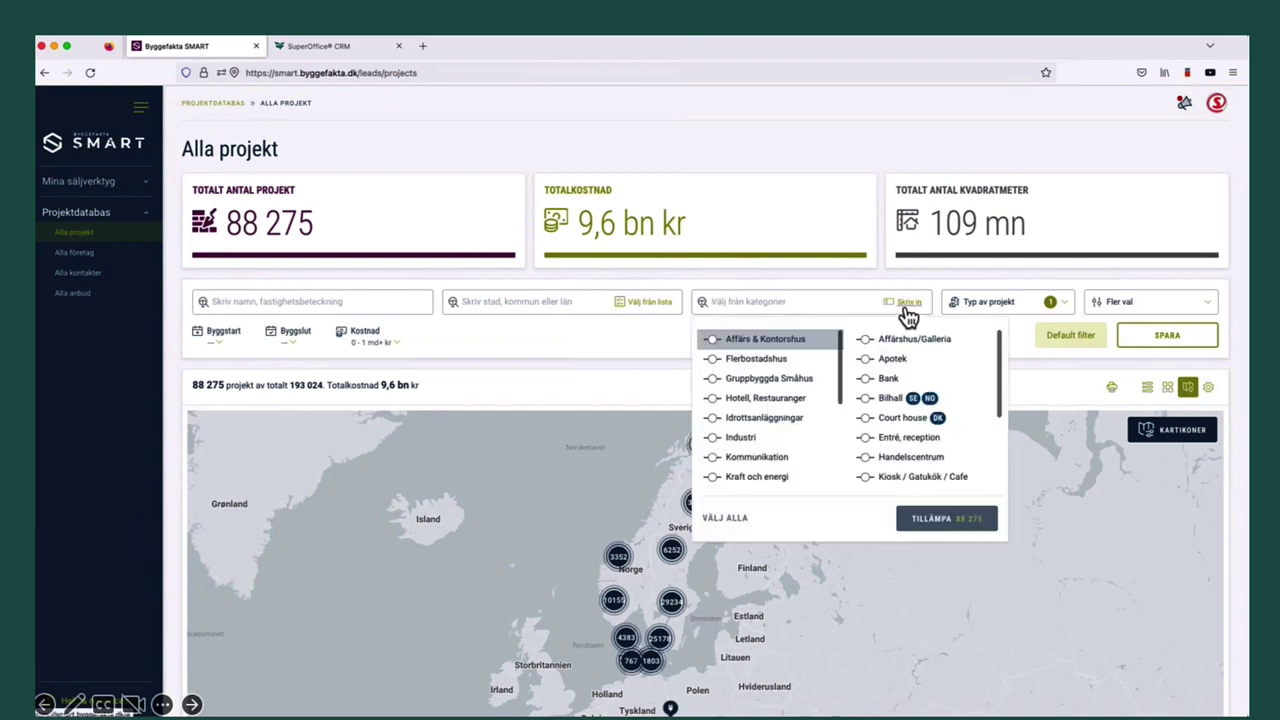
{"action": "scroll", "coordinate": [750, 405], "scroll_direction": "down", "scroll_amount": 5}
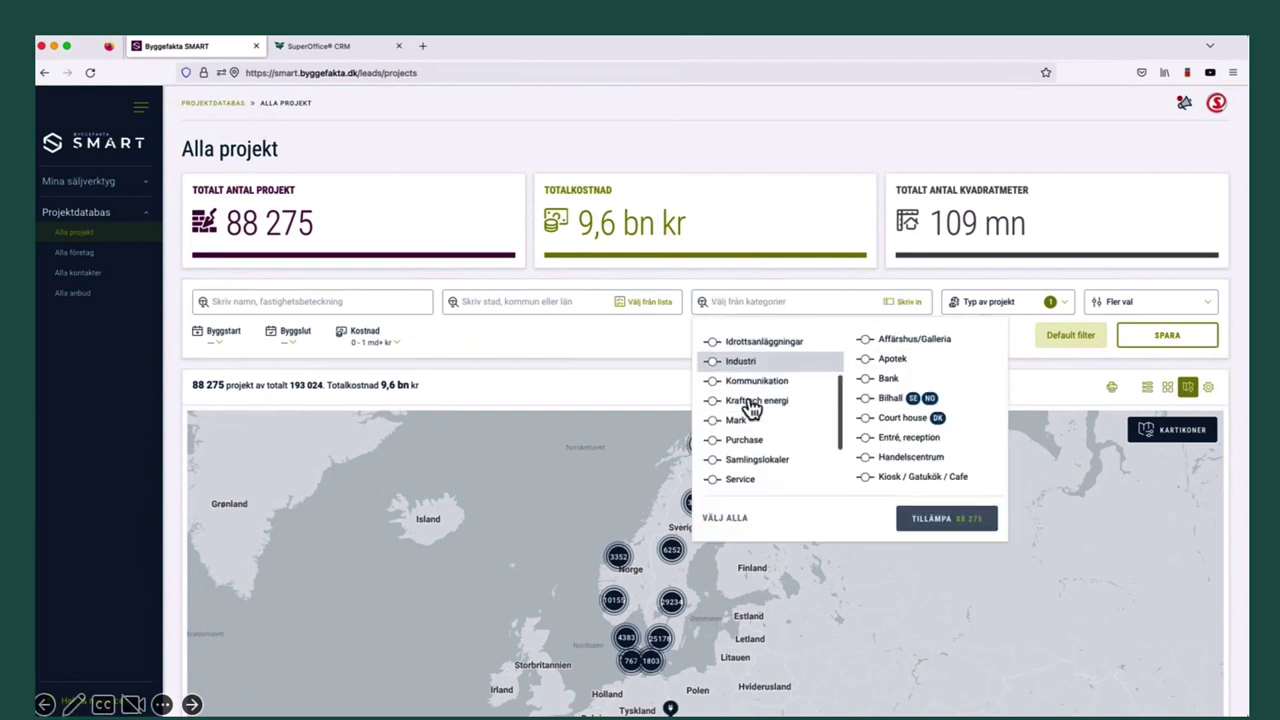
{"action": "scroll", "coordinate": [752, 410], "scroll_direction": "up", "scroll_amount": 5}
{"action": "left_click", "coordinate": [718, 340]}
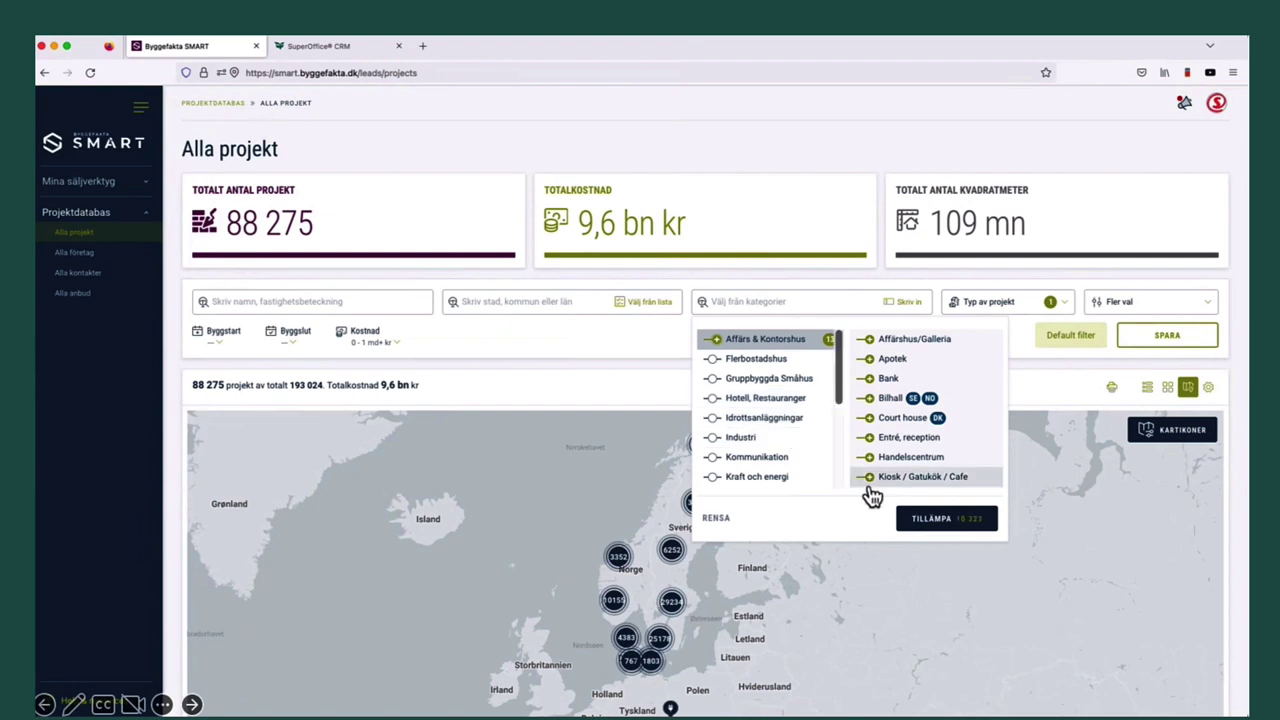
{"action": "left_click", "coordinate": [914, 532]}
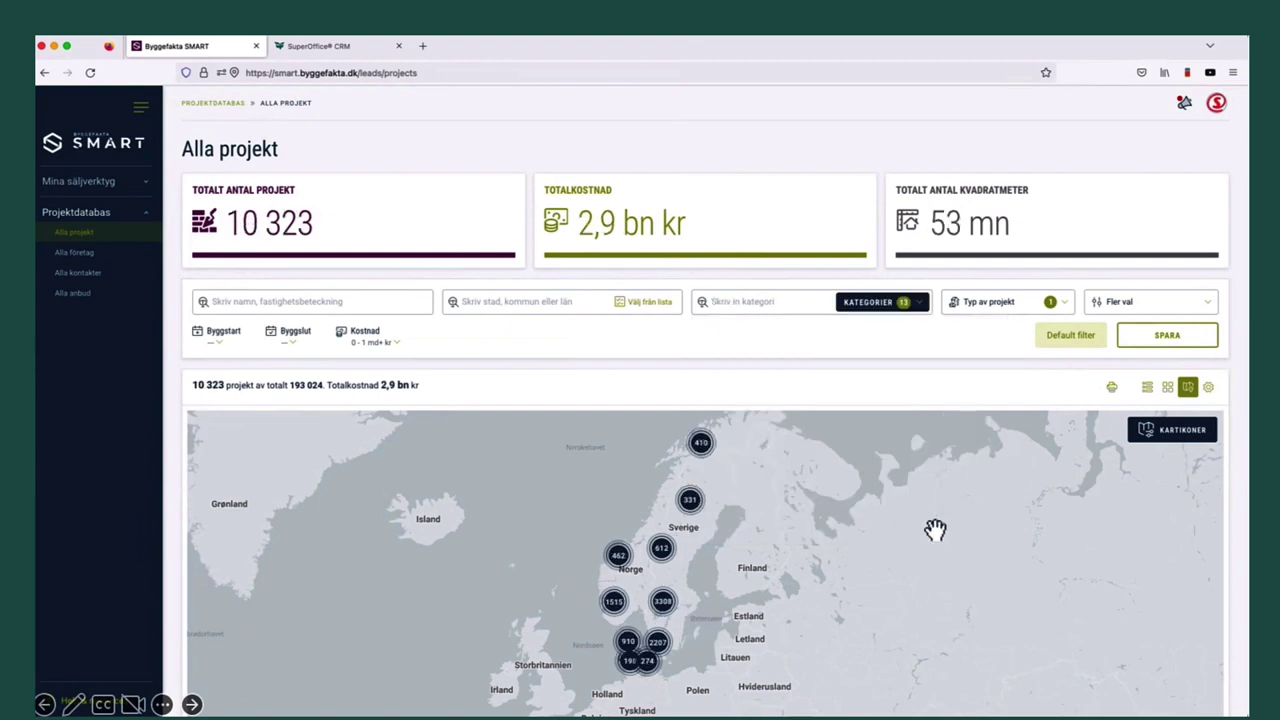
Step: Apply a Sverige location filter, leaving 3 891 projects
{"action": "left_click", "coordinate": [666, 310]}
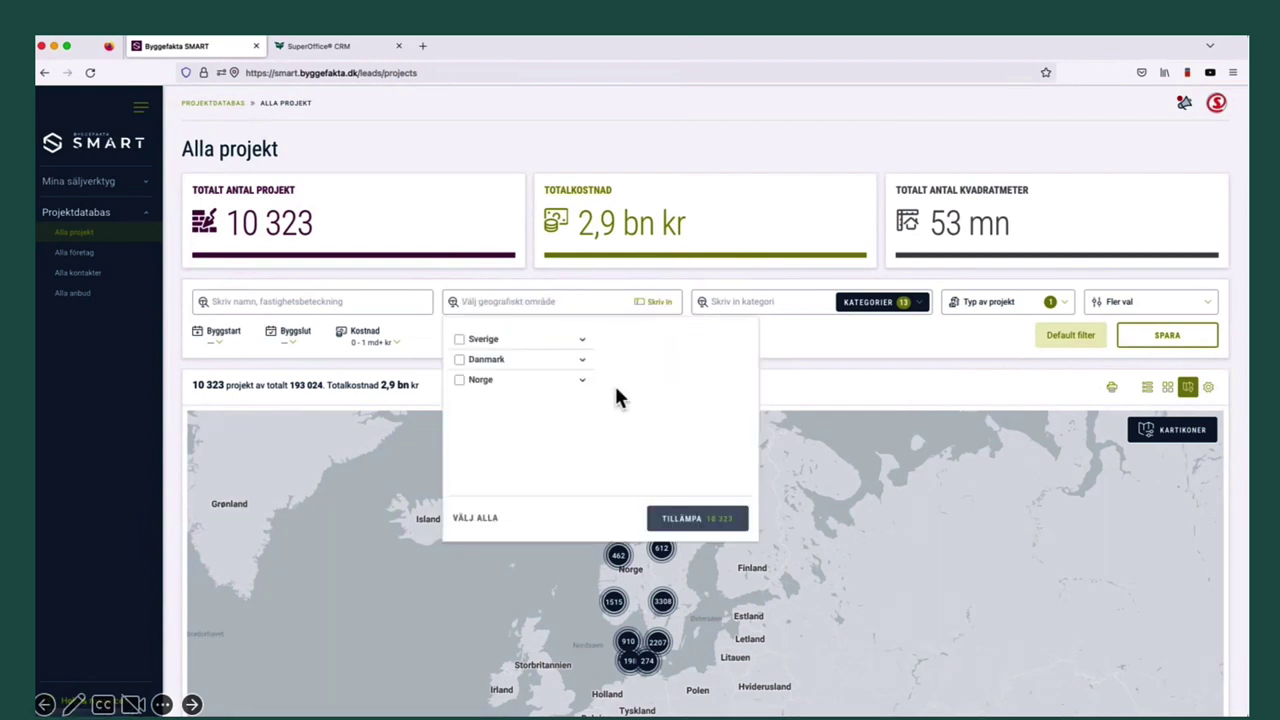
{"action": "left_click", "coordinate": [472, 346]}
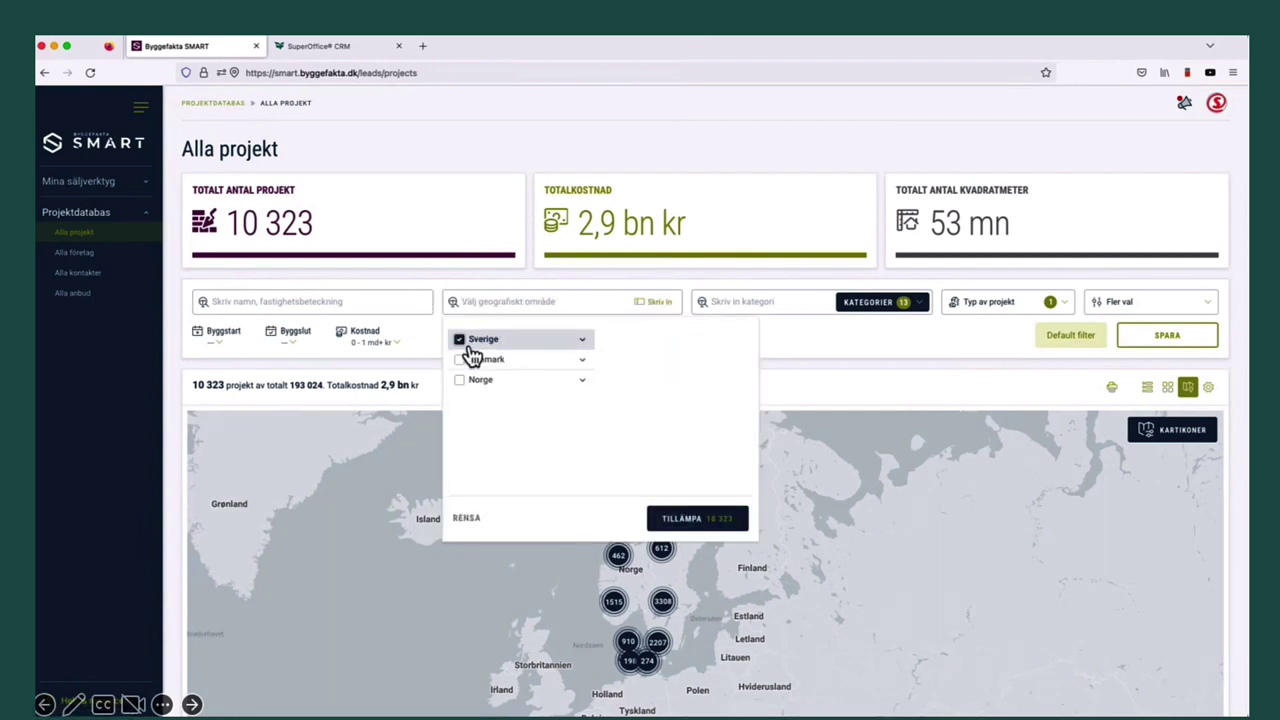
{"action": "left_click", "coordinate": [586, 343]}
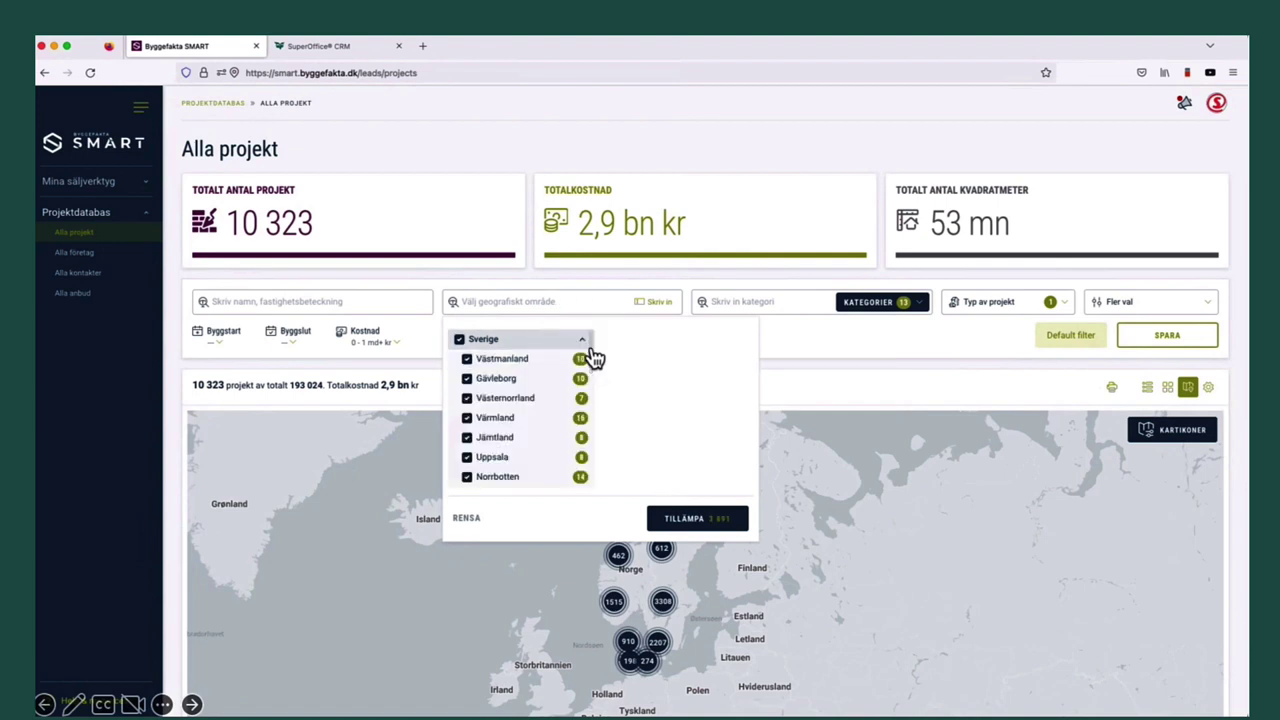
{"action": "left_click", "coordinate": [586, 340]}
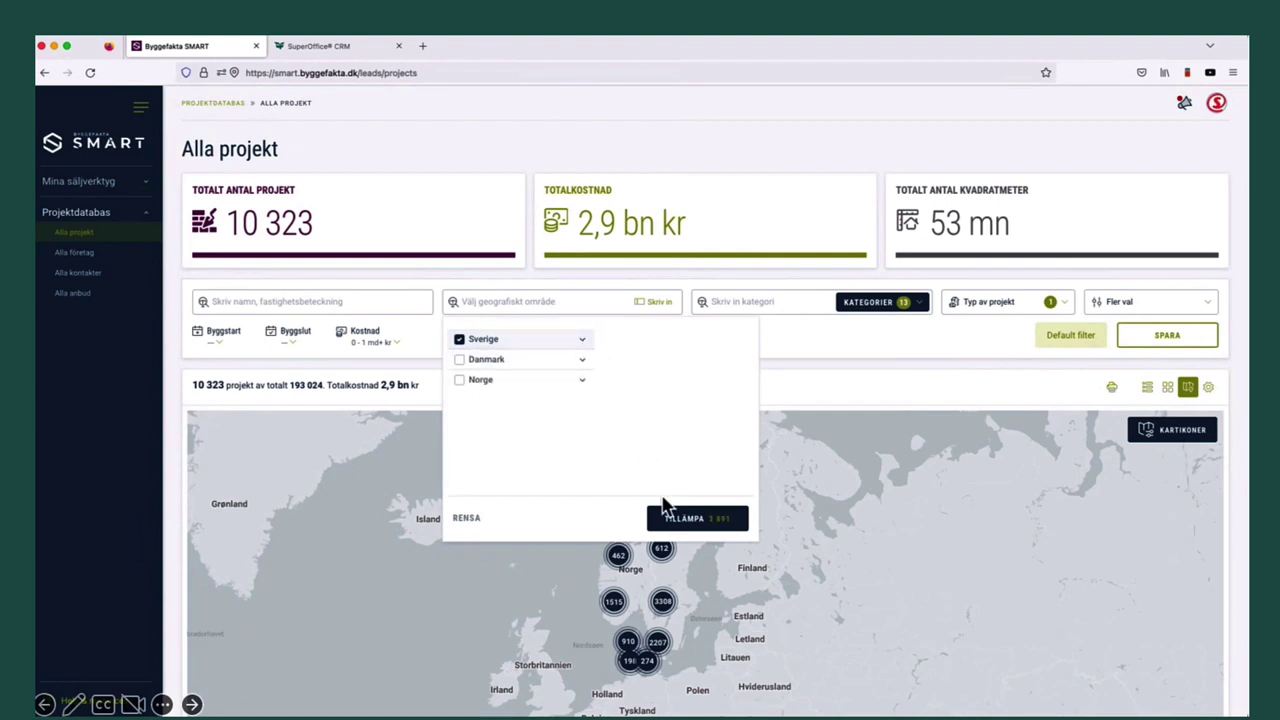
{"action": "left_click", "coordinate": [682, 524]}
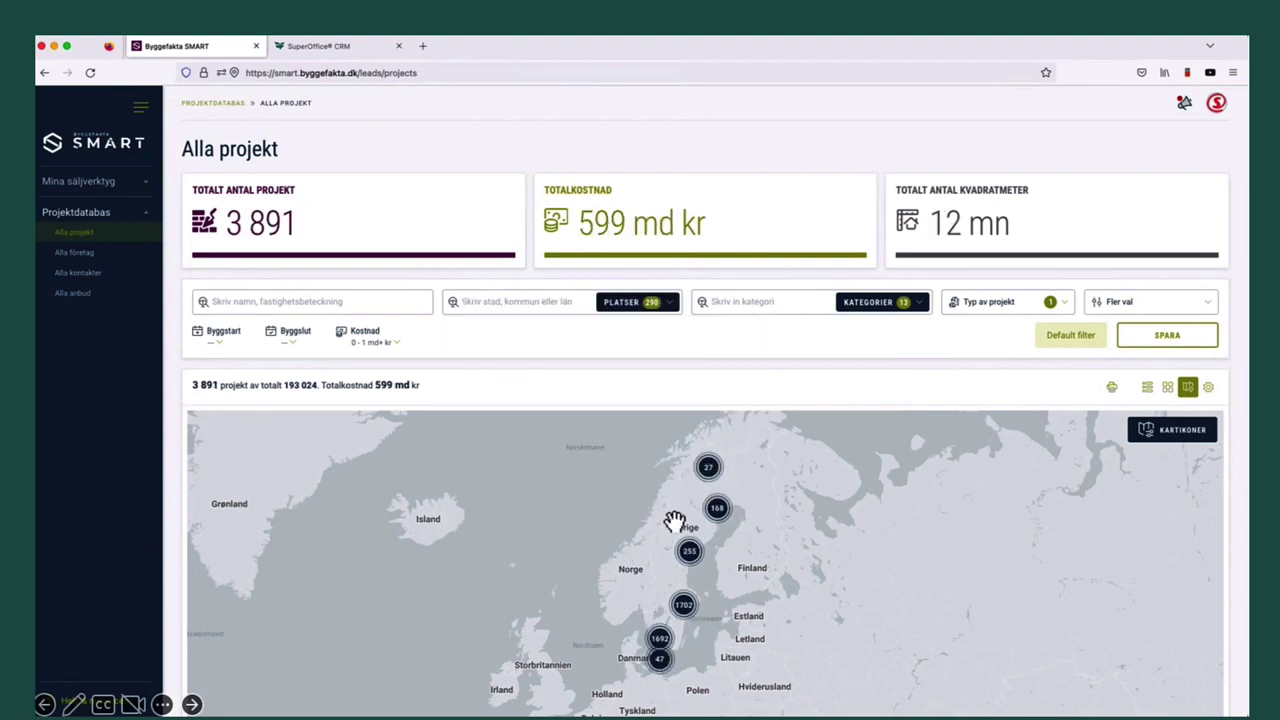
Step: In list view, open the 'Nybyggnad av kontor med garage under mark i Malmö' project
{"action": "left_click", "coordinate": [1147, 388]}
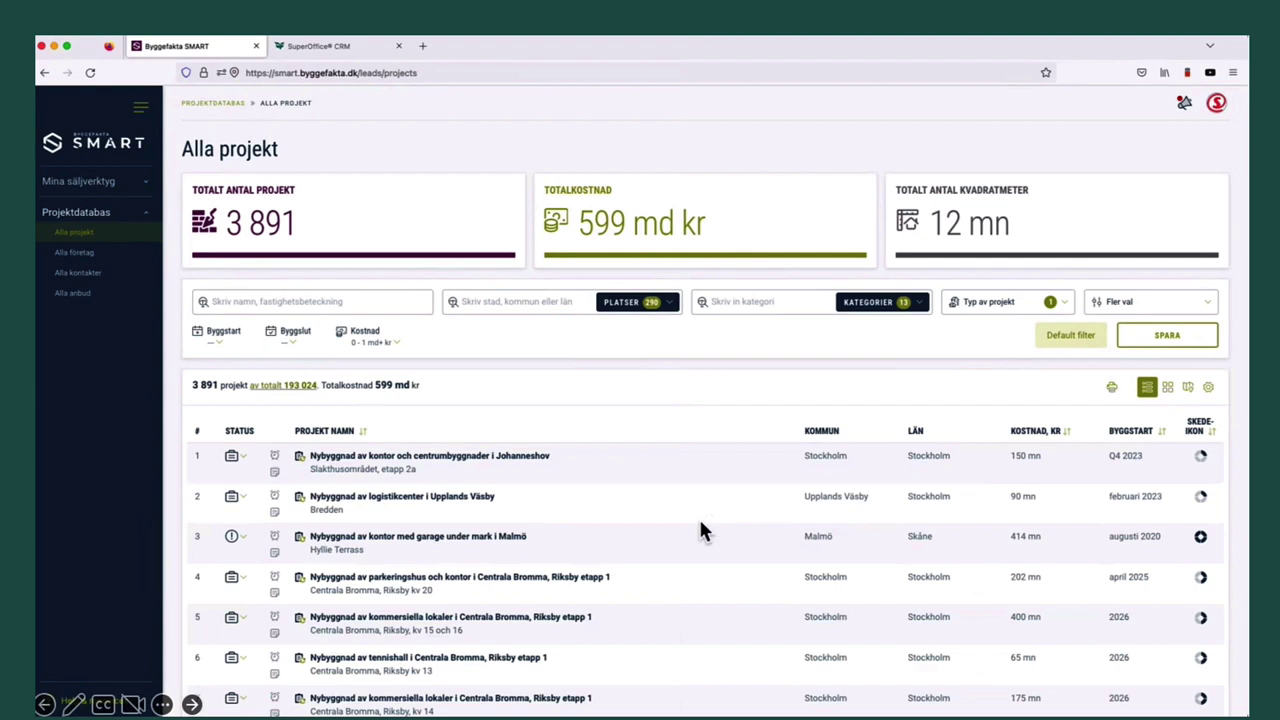
{"action": "scroll", "coordinate": [700, 530], "scroll_direction": "down", "scroll_amount": 3}
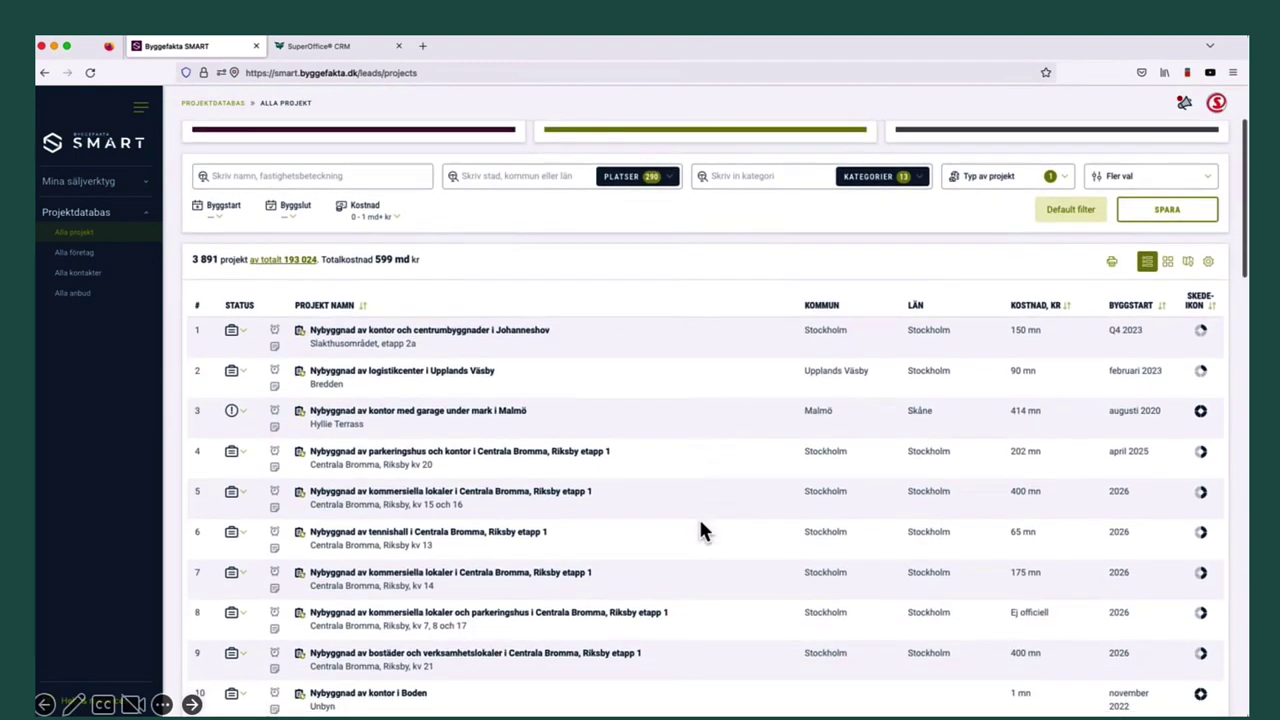
{"action": "scroll", "coordinate": [700, 530], "scroll_direction": "down", "scroll_amount": 1}
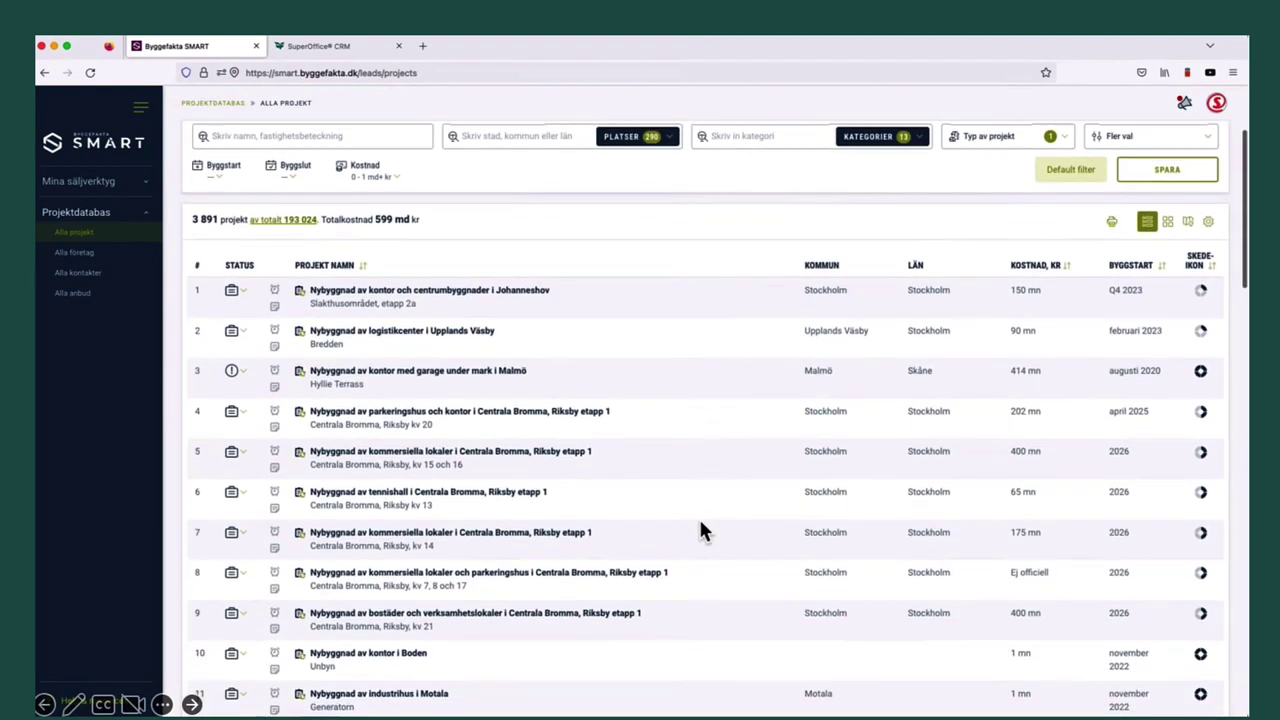
{"action": "left_click", "coordinate": [410, 372]}
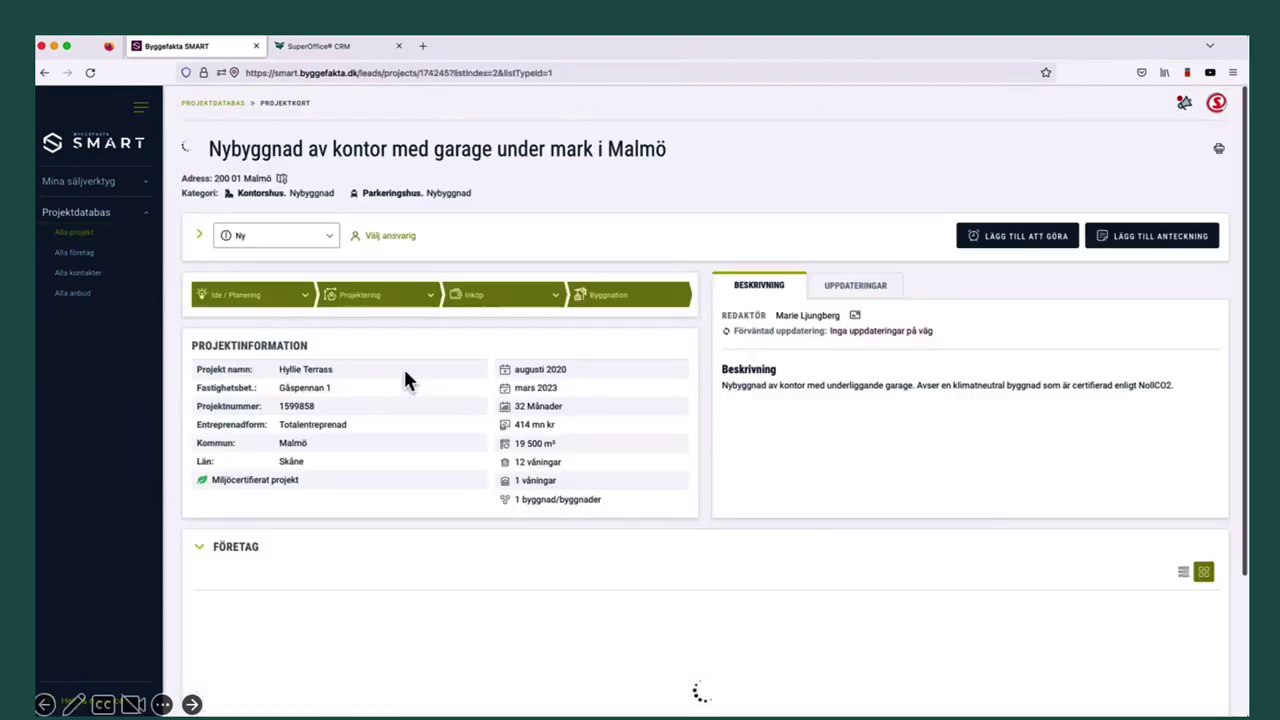
Step: Review the project's Uppdateringar history, then change its status from Ny to Jobbar med
{"action": "scroll", "coordinate": [432, 430], "scroll_direction": "down", "scroll_amount": 5}
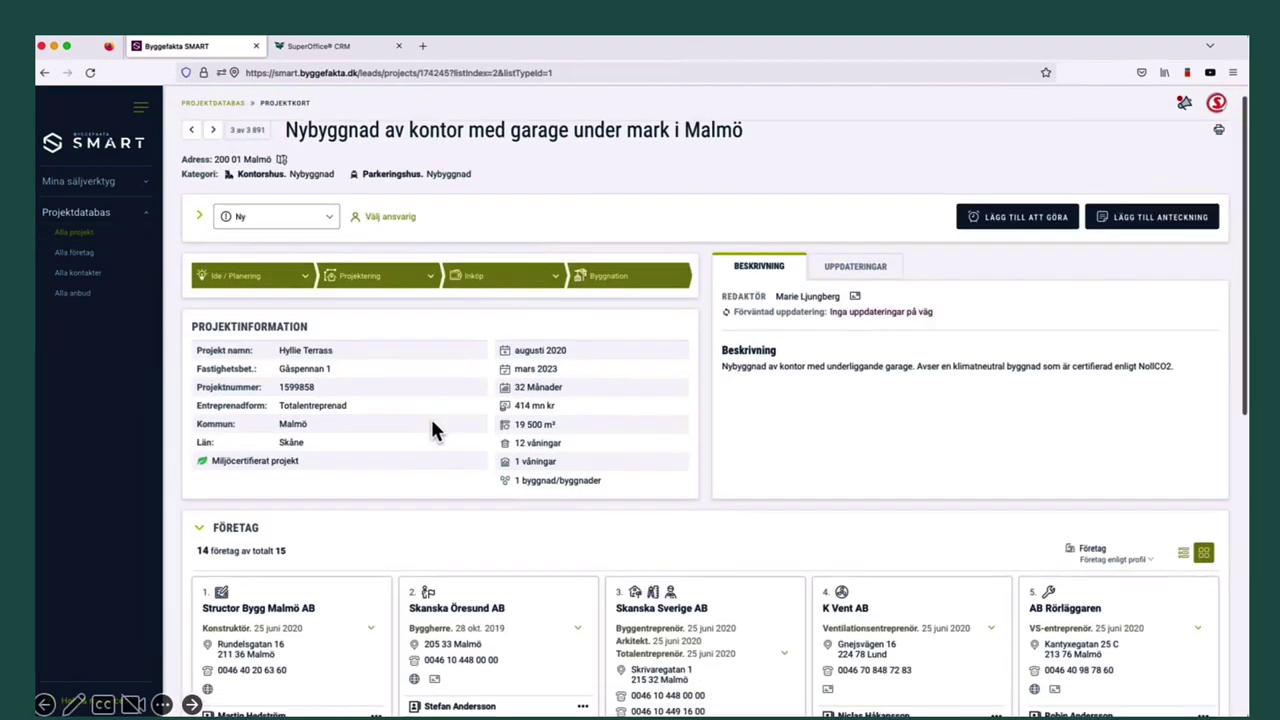
{"action": "scroll", "coordinate": [430, 416], "scroll_direction": "up", "scroll_amount": 5}
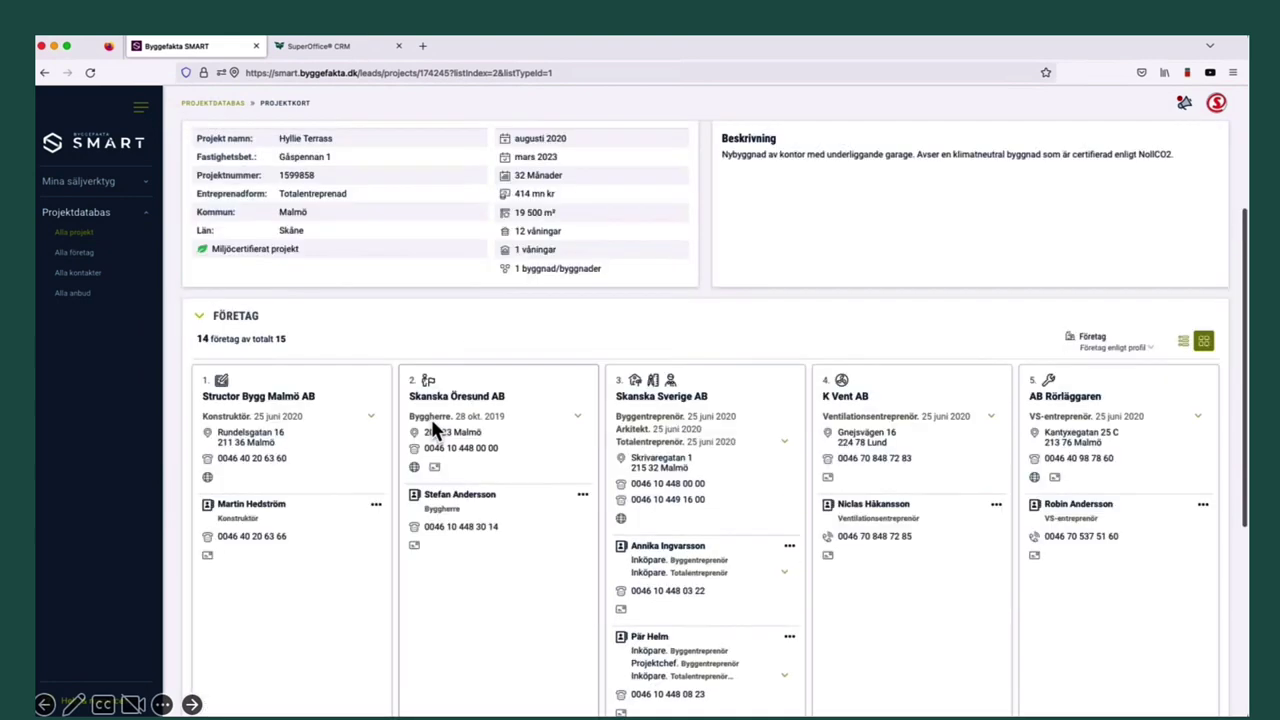
{"action": "left_click", "coordinate": [857, 300]}
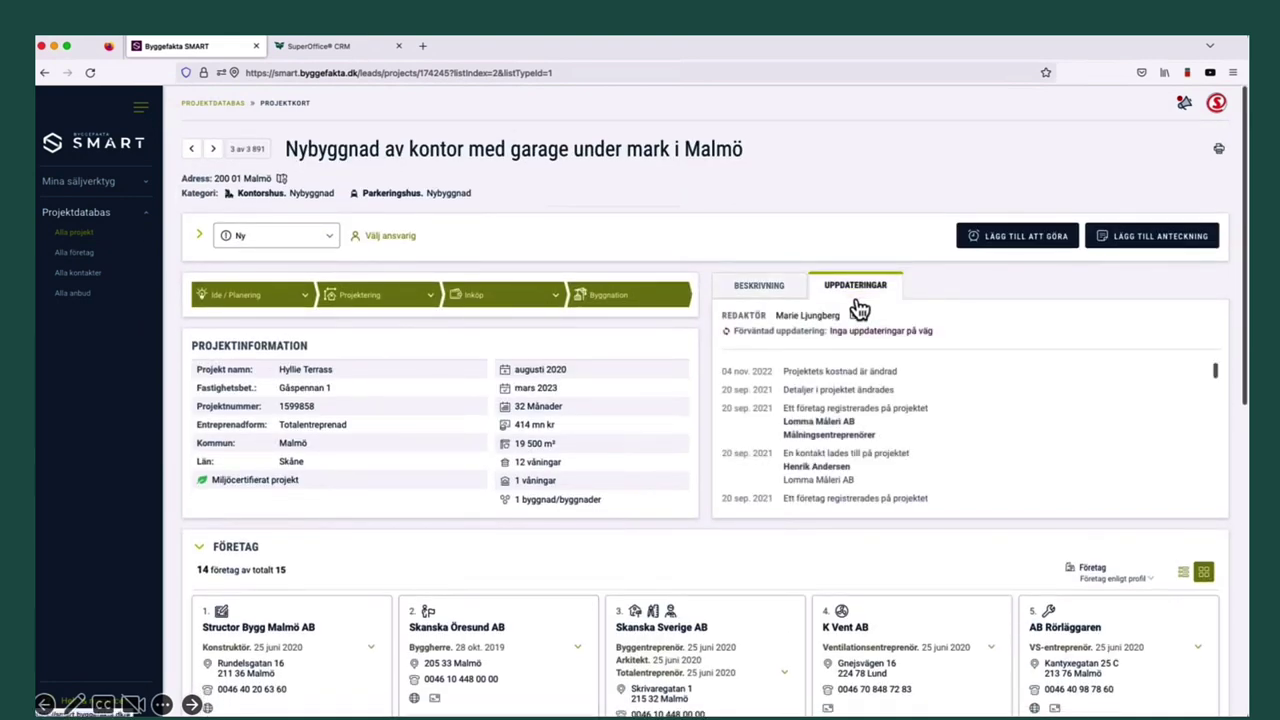
{"action": "scroll", "coordinate": [917, 430], "scroll_direction": "down", "scroll_amount": 3}
{"action": "scroll", "coordinate": [917, 434], "scroll_direction": "up", "scroll_amount": 4}
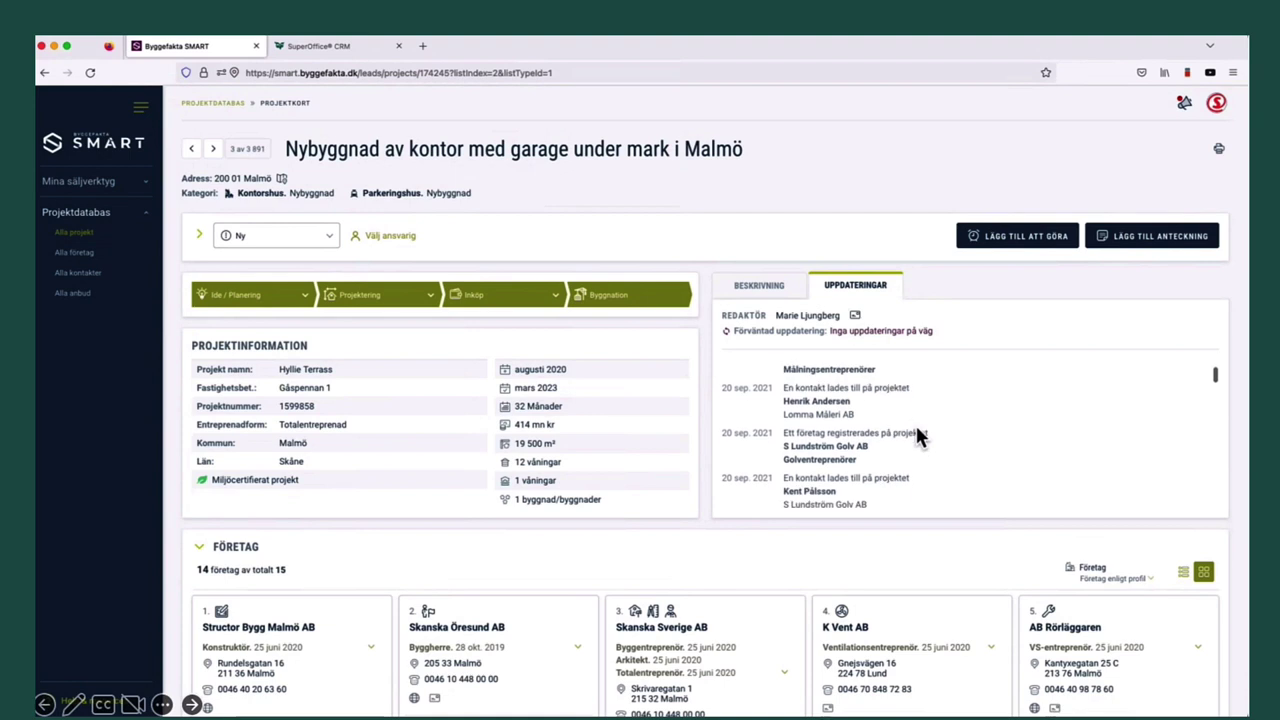
{"action": "left_click", "coordinate": [788, 294]}
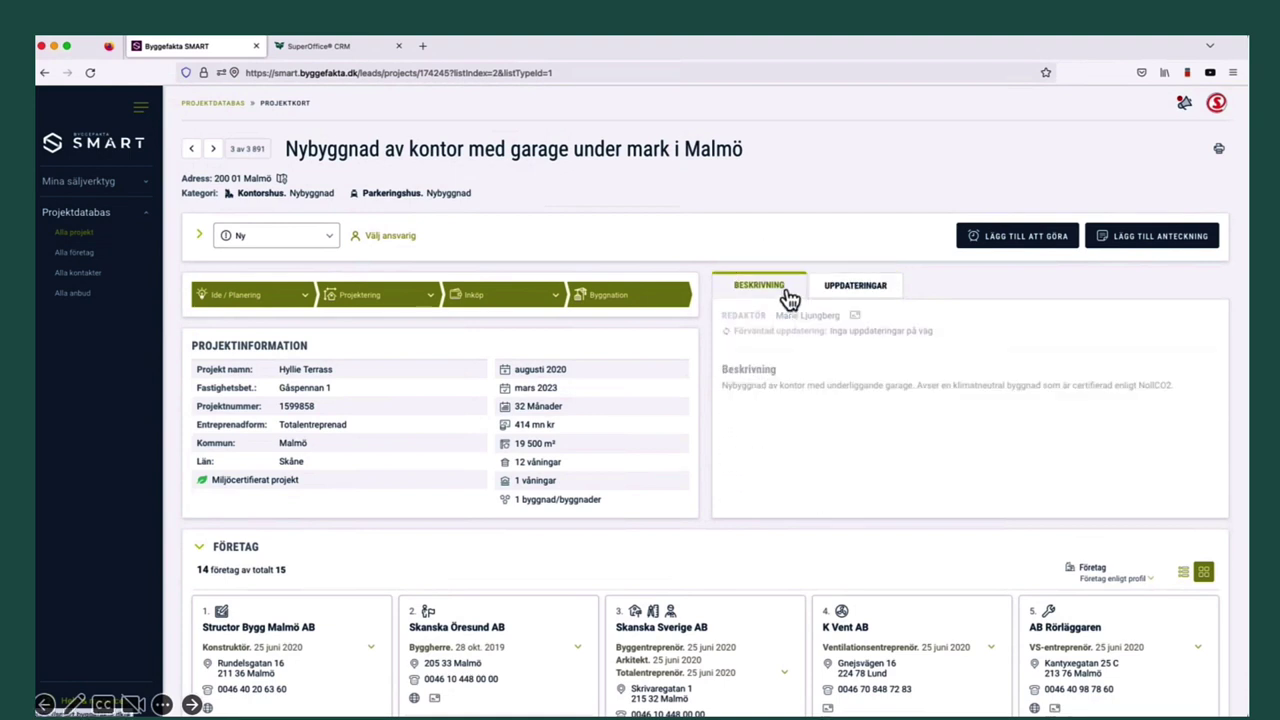
{"action": "left_click", "coordinate": [337, 238]}
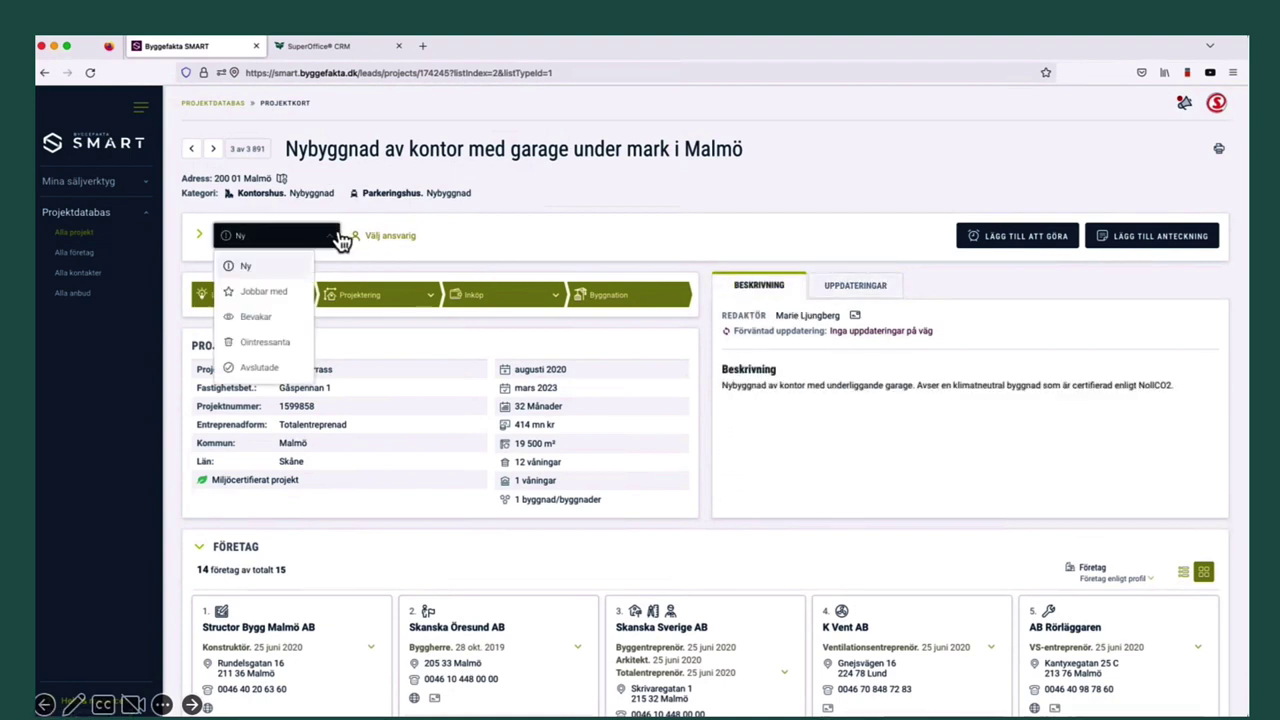
{"action": "left_click", "coordinate": [264, 292]}
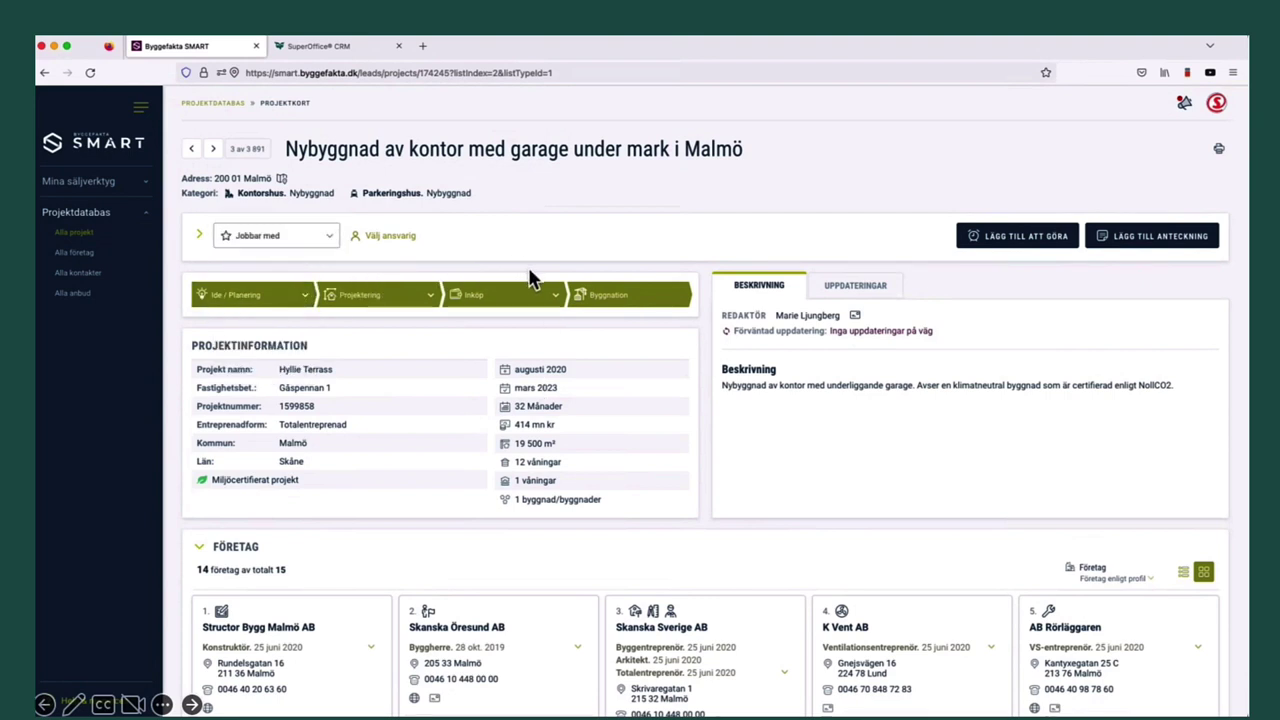
Step: Open the Malmö office-and-garage project from Nya Byggfakta SMART-projekt, Dev Type: Nybyggnad
{"action": "left_click", "coordinate": [324, 47]}
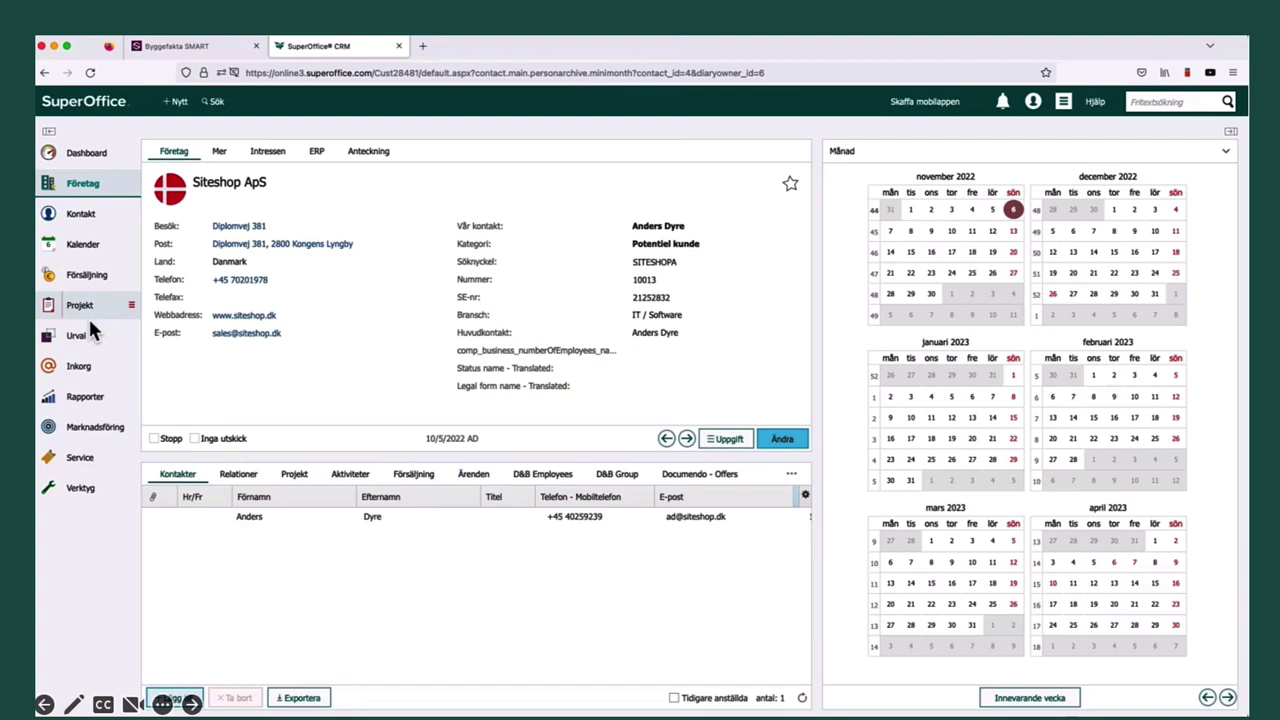
{"action": "mouse_move", "coordinate": [88, 340]}
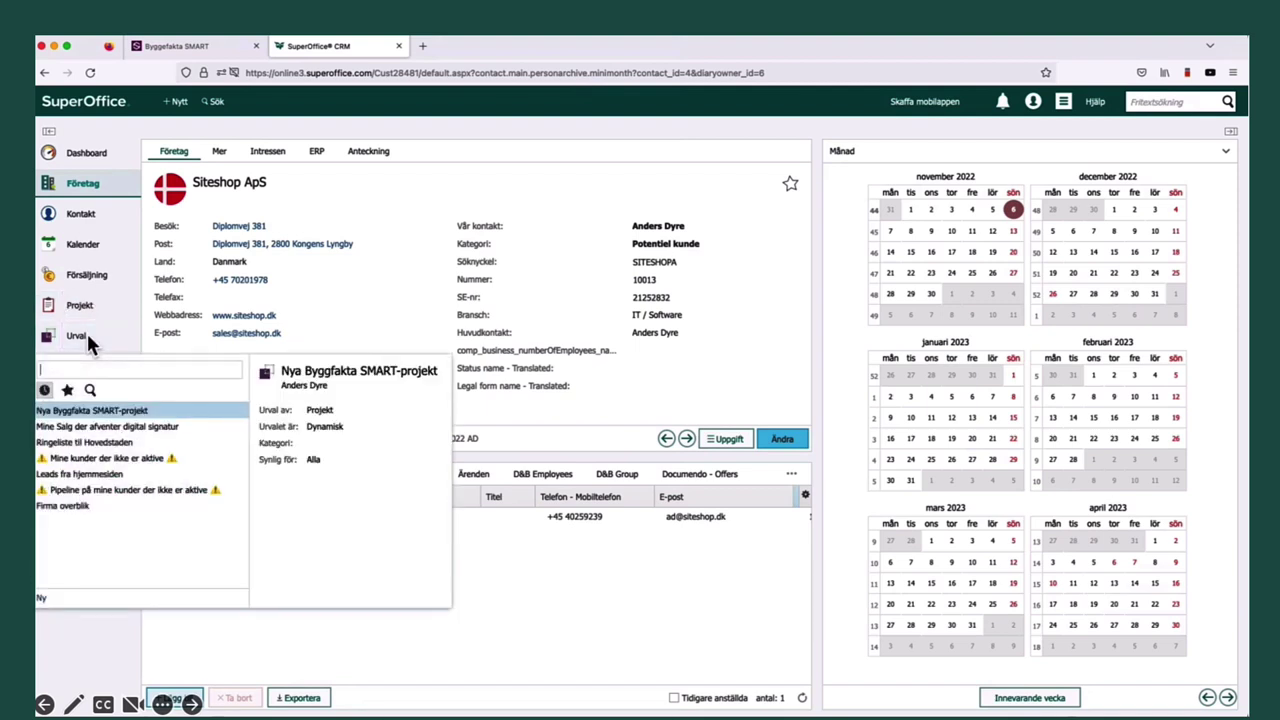
{"action": "left_click", "coordinate": [114, 412]}
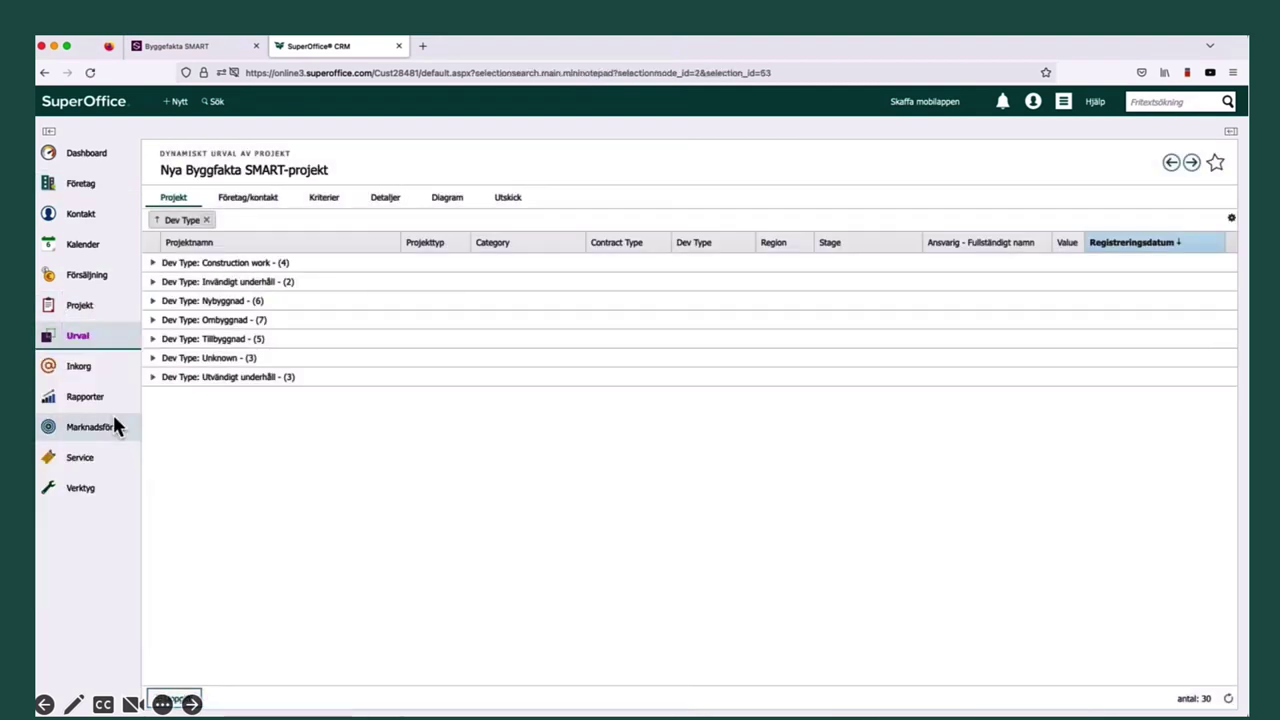
{"action": "left_click", "coordinate": [166, 309]}
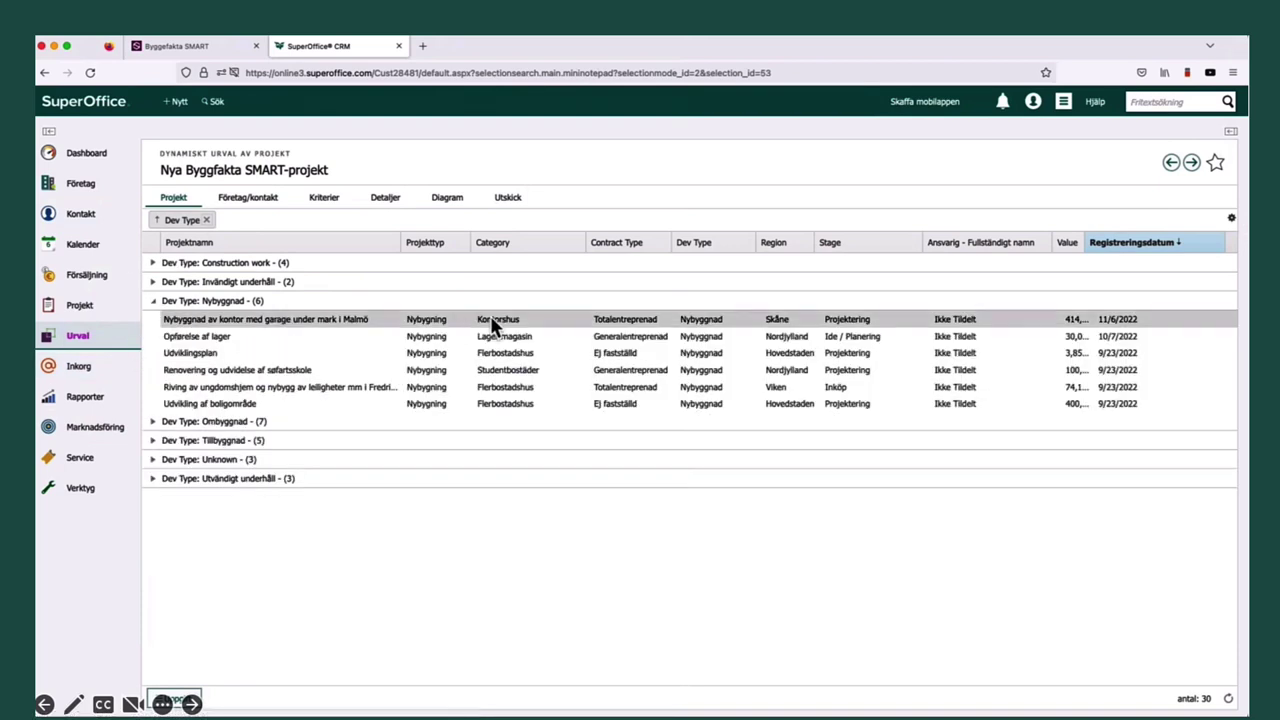
{"action": "left_click", "coordinate": [267, 319]}
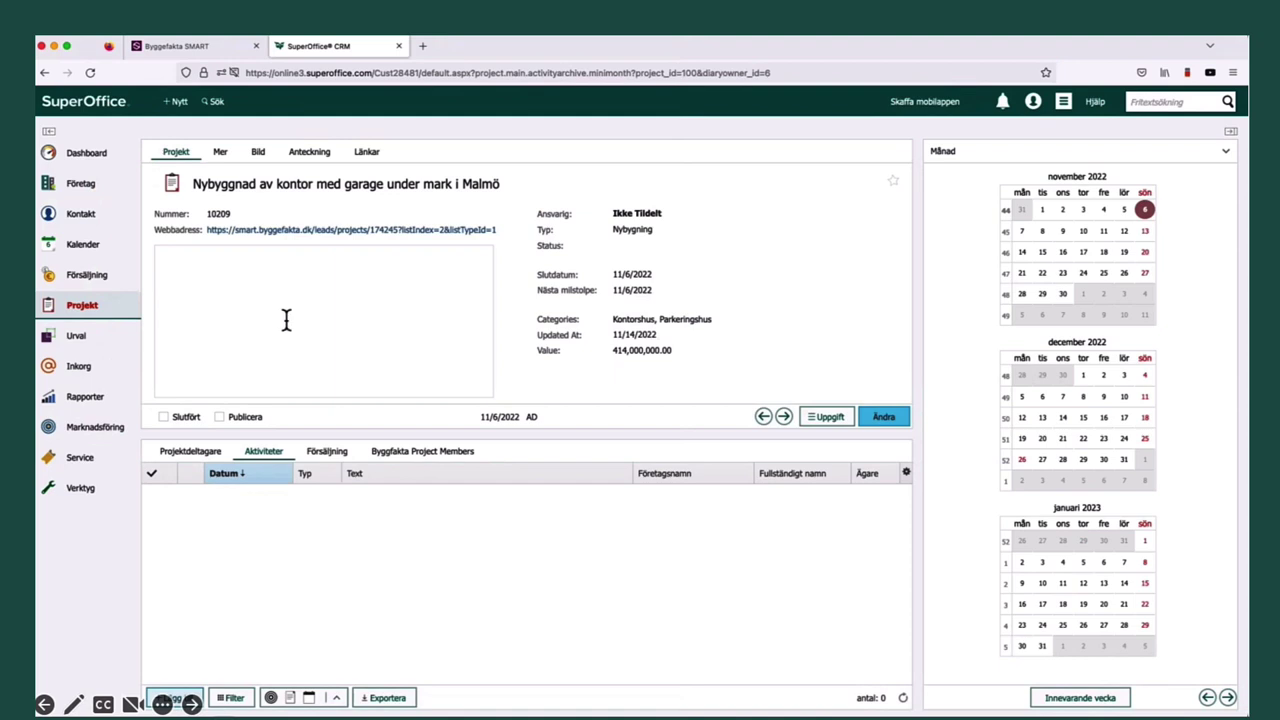
Step: Set a salesperson as the project's Ansvarig owner and save
{"action": "left_click", "coordinate": [883, 416]}
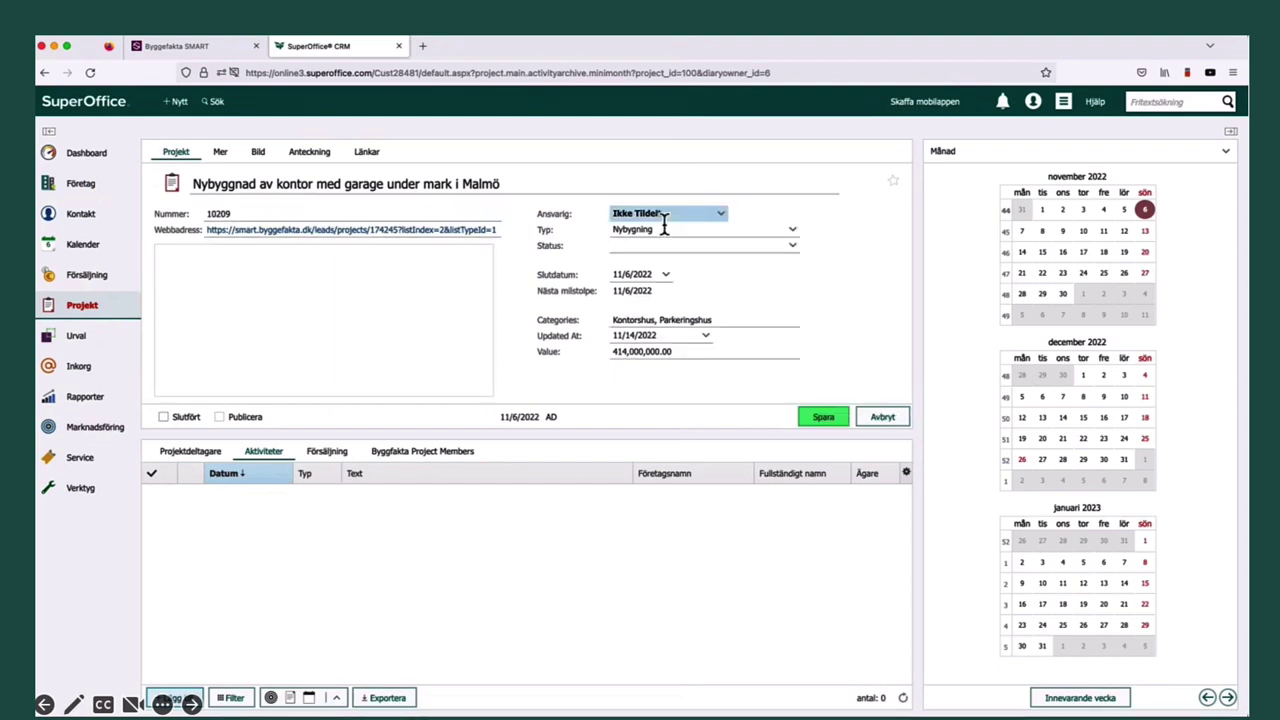
{"action": "left_click", "coordinate": [663, 214]}
{"action": "left_click", "coordinate": [655, 230]}
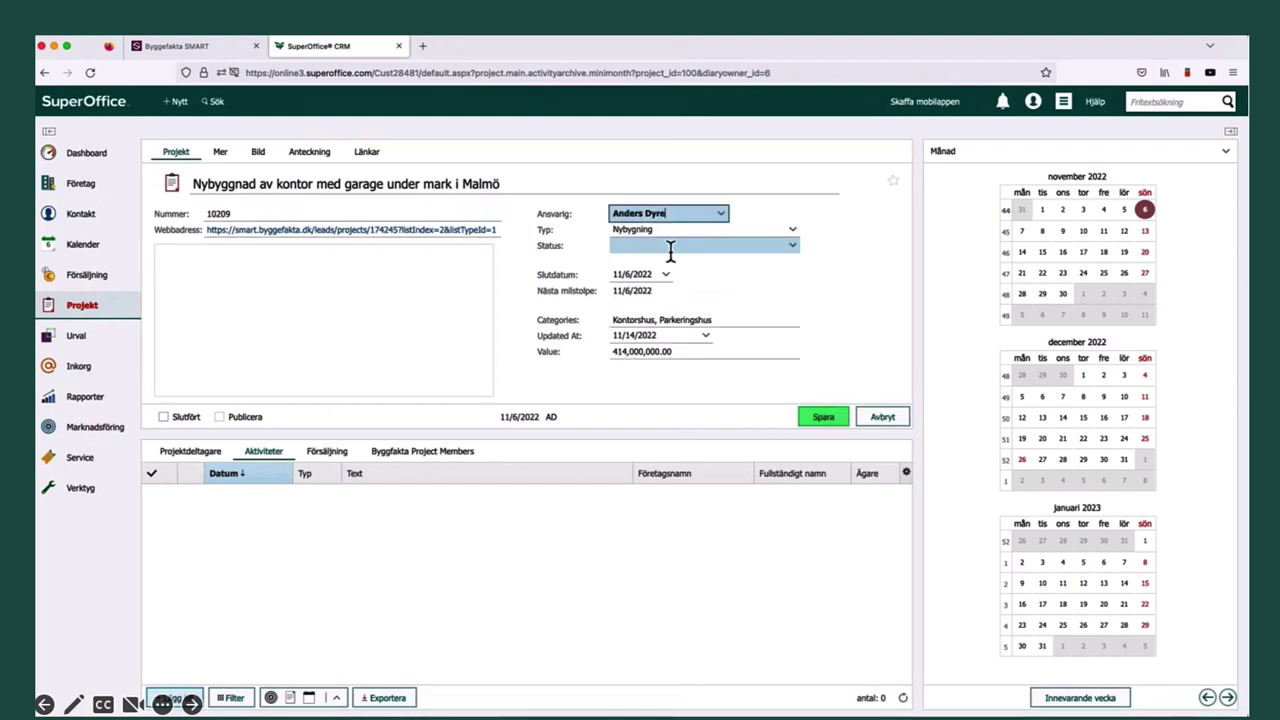
{"action": "left_click", "coordinate": [826, 420]}
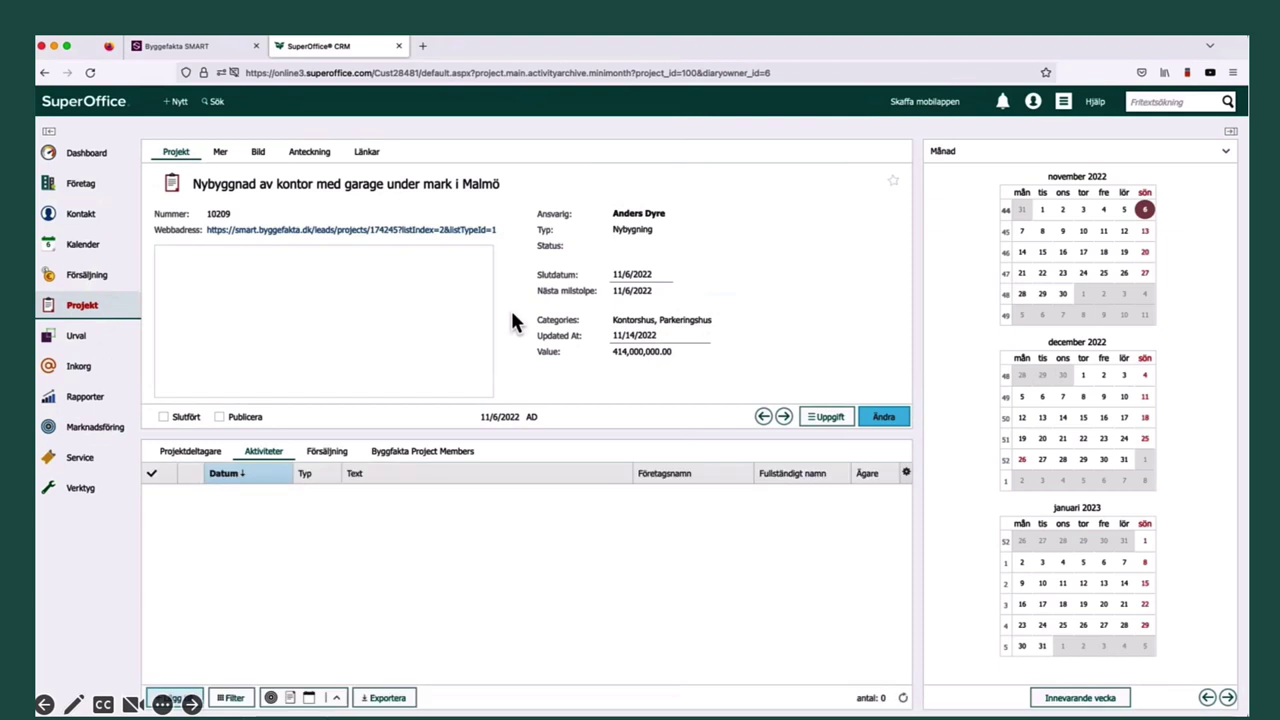
Step: Show the project's detailed Byggefakta fields on the Mer tab
{"action": "left_click", "coordinate": [229, 158]}
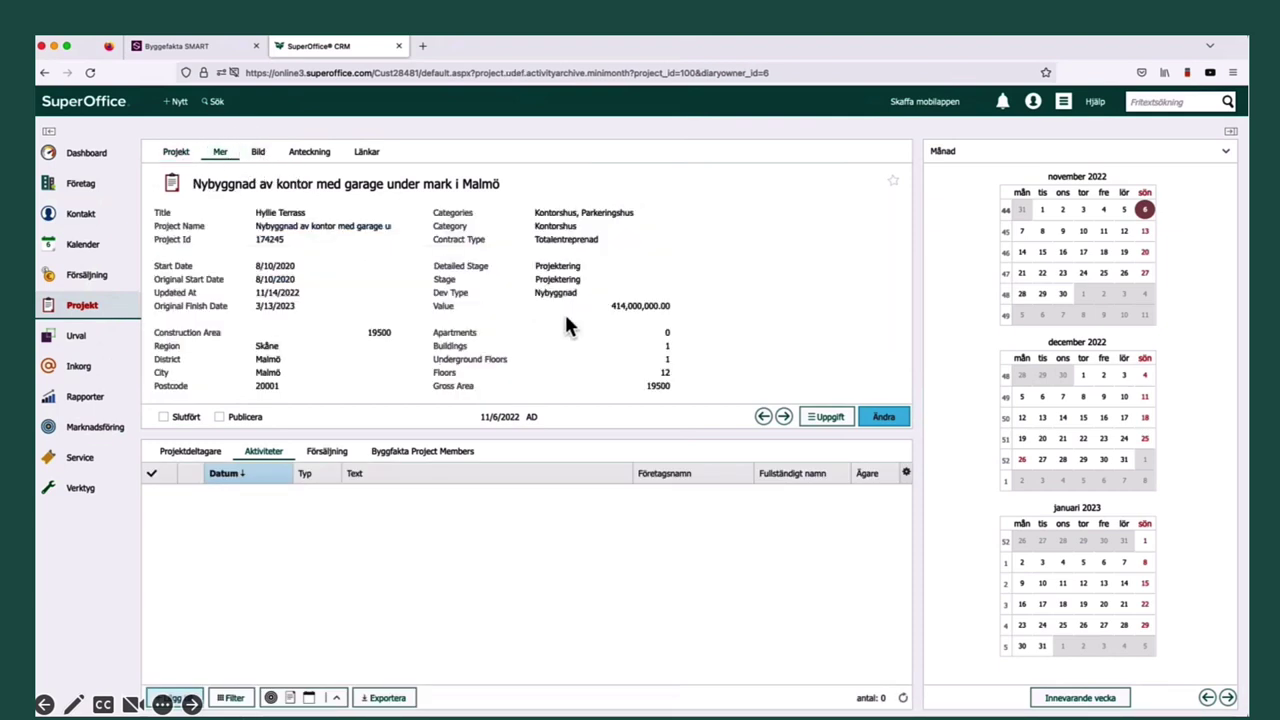
{"action": "scroll", "coordinate": [587, 340], "scroll_direction": "down", "scroll_amount": 2}
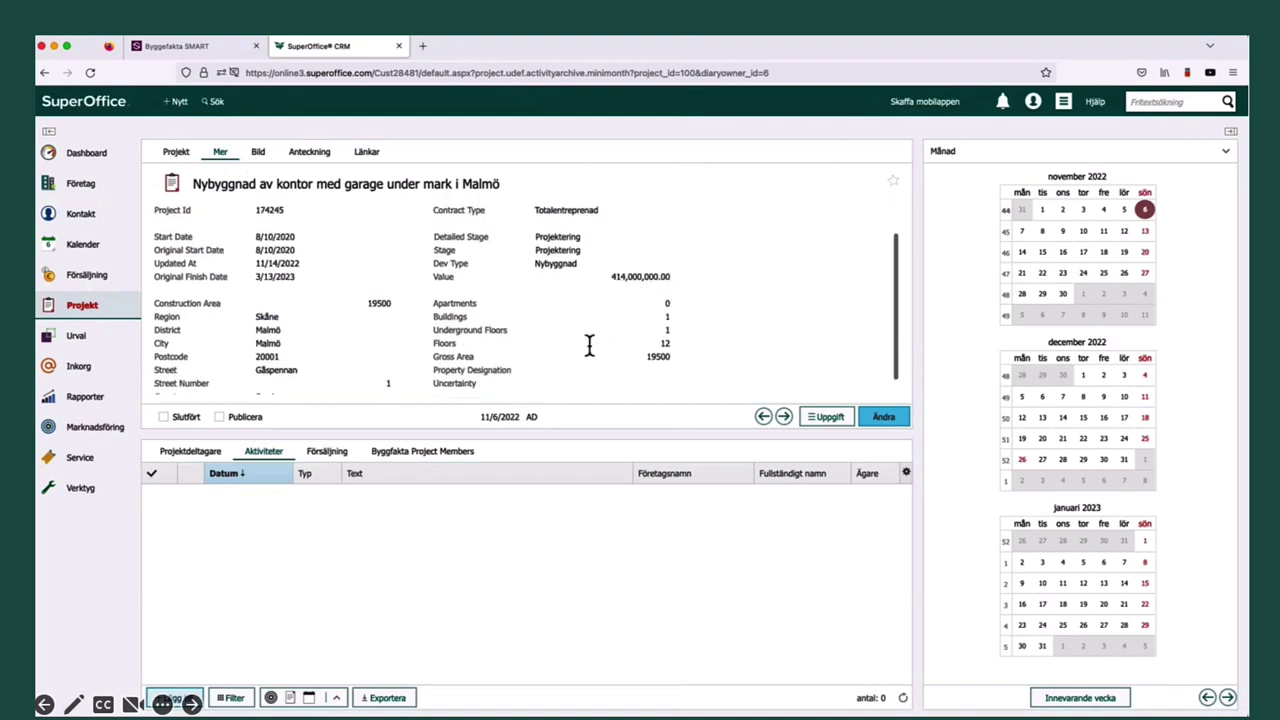
{"action": "scroll", "coordinate": [573, 311], "scroll_direction": "up", "scroll_amount": 2}
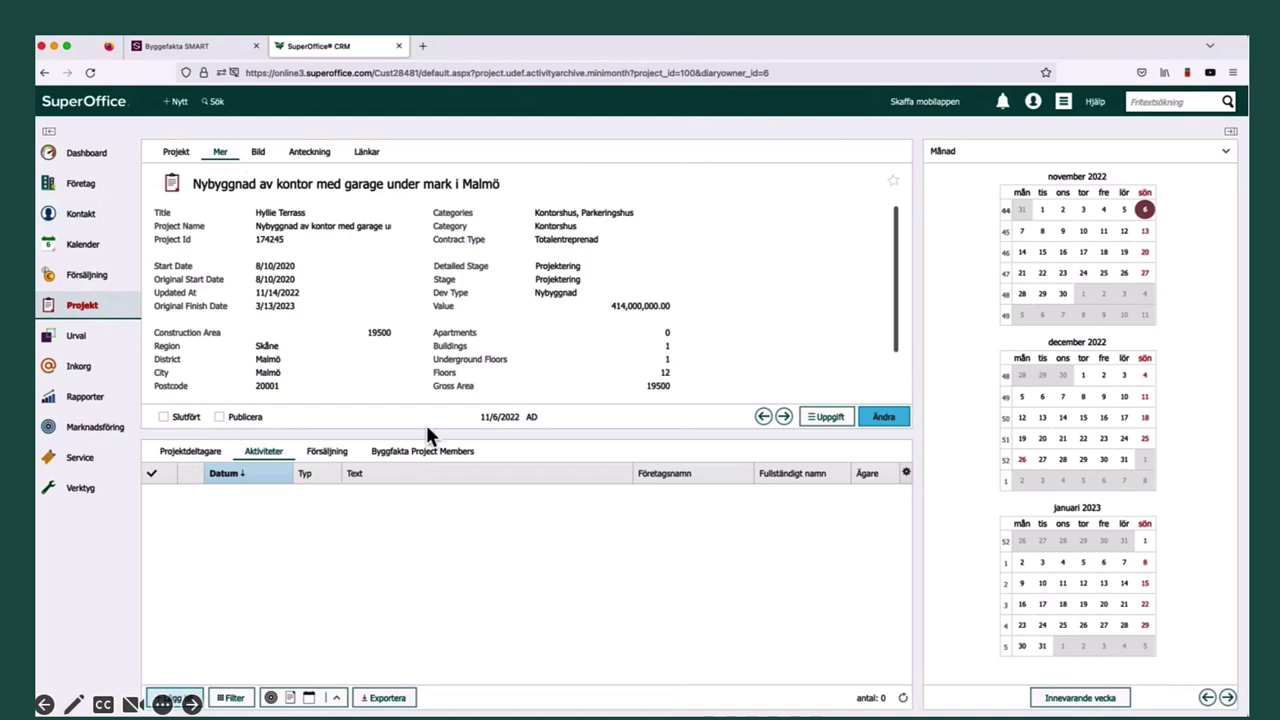
Step: Show the Byggfakta Project Members tab listing member companies, contacts and roles
{"action": "left_click", "coordinate": [413, 458]}
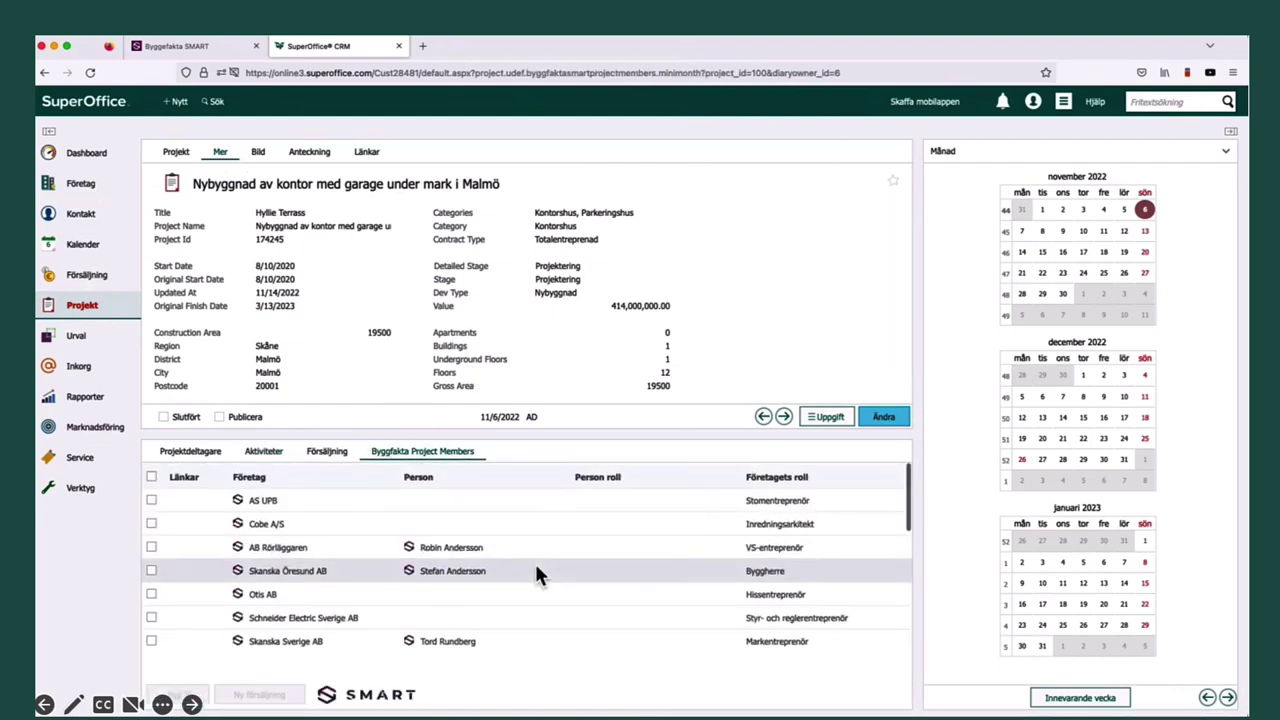
{"action": "scroll", "coordinate": [536, 568], "scroll_direction": "down", "scroll_amount": 5}
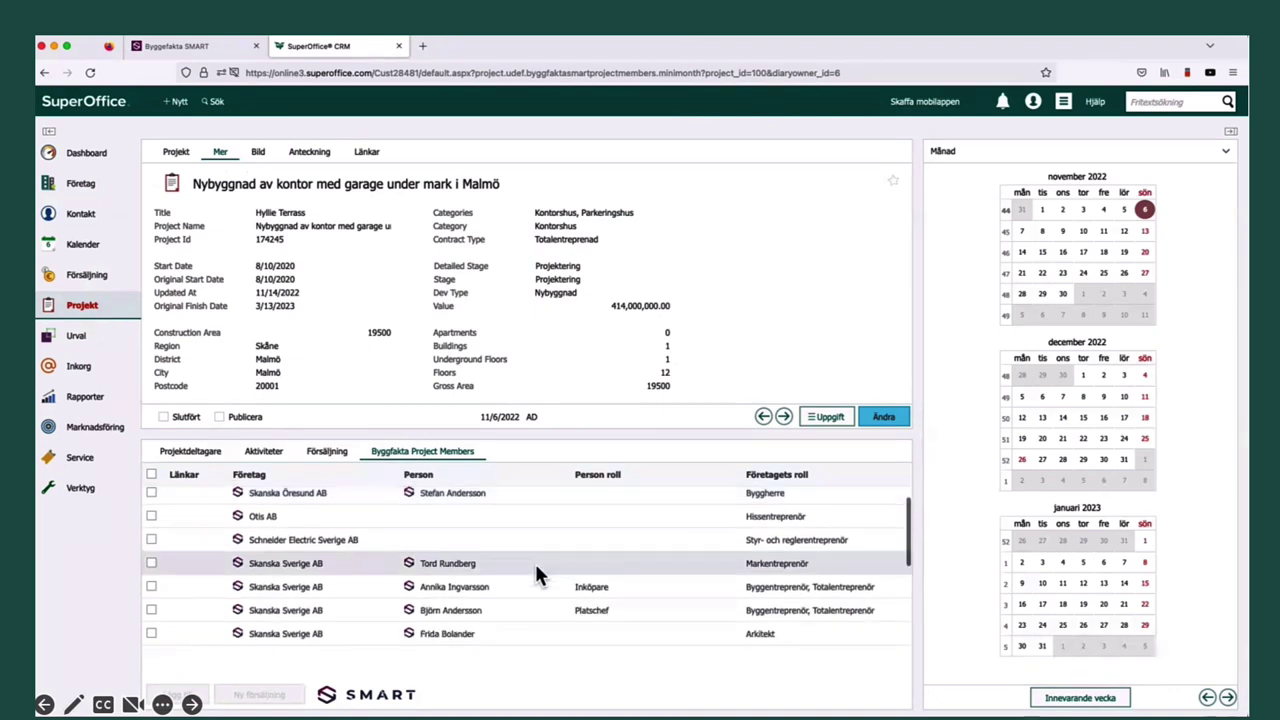
{"action": "scroll", "coordinate": [536, 575], "scroll_direction": "up", "scroll_amount": 5}
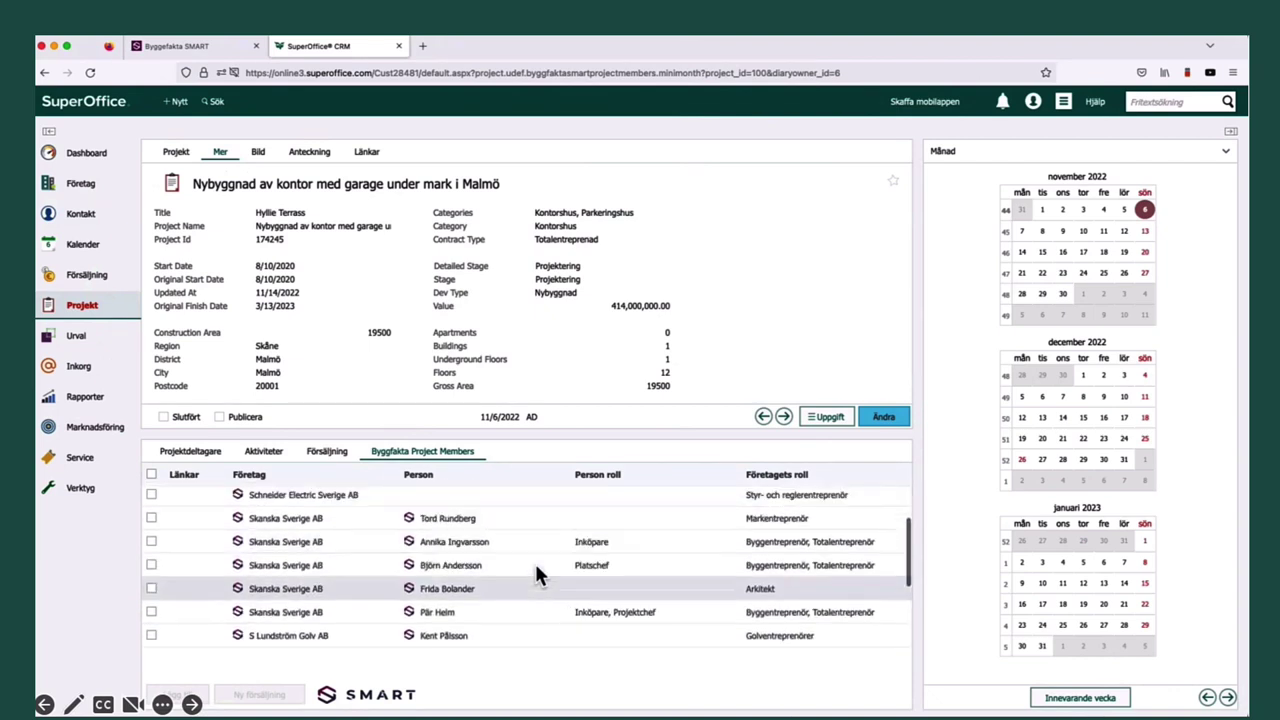
{"action": "scroll", "coordinate": [536, 575], "scroll_direction": "up", "scroll_amount": 1}
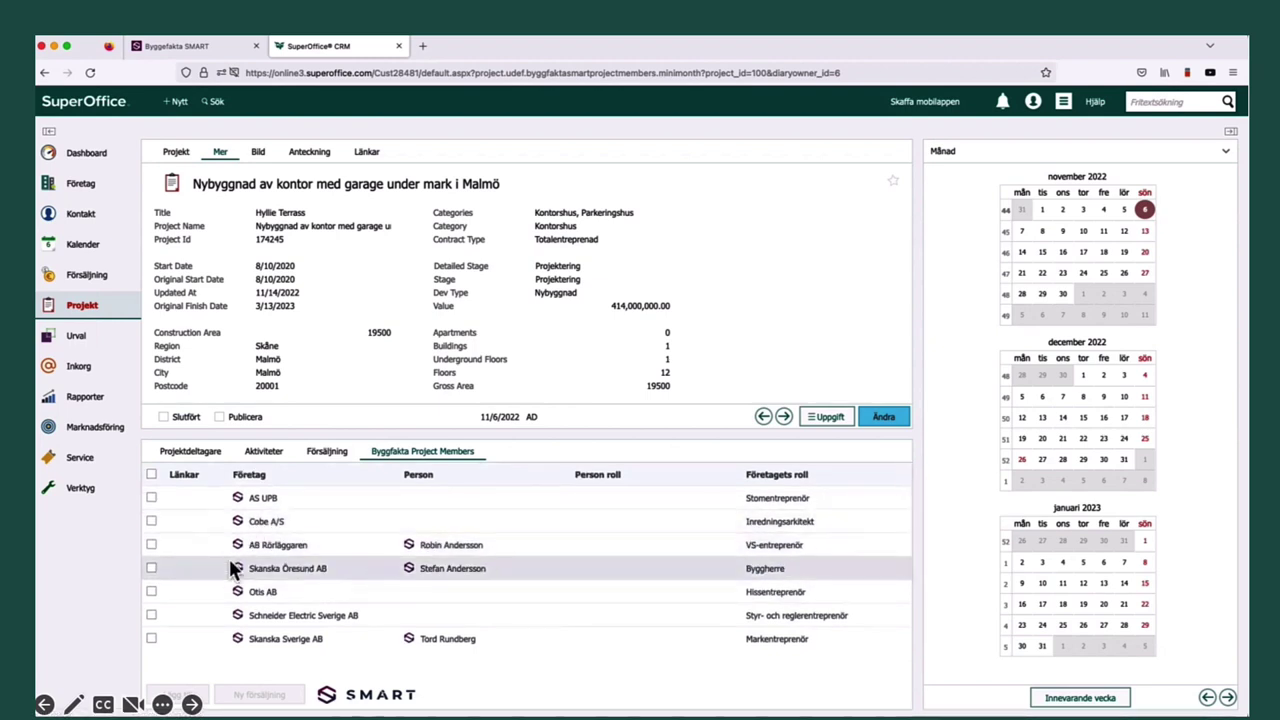
Step: Add member company Cobe A/S to SuperOffice as a new linked company
{"action": "left_click", "coordinate": [157, 528]}
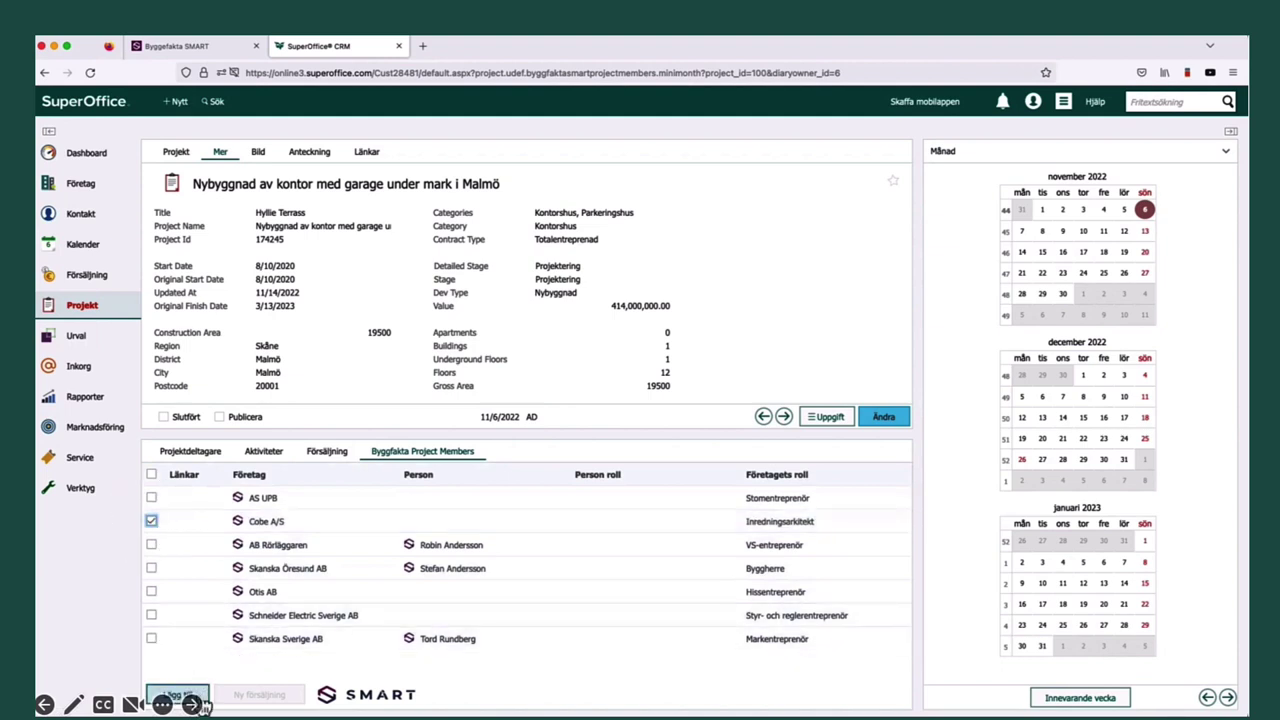
{"action": "left_click_drag", "start_coordinate": [440, 436], "coordinate": [442, 370]}
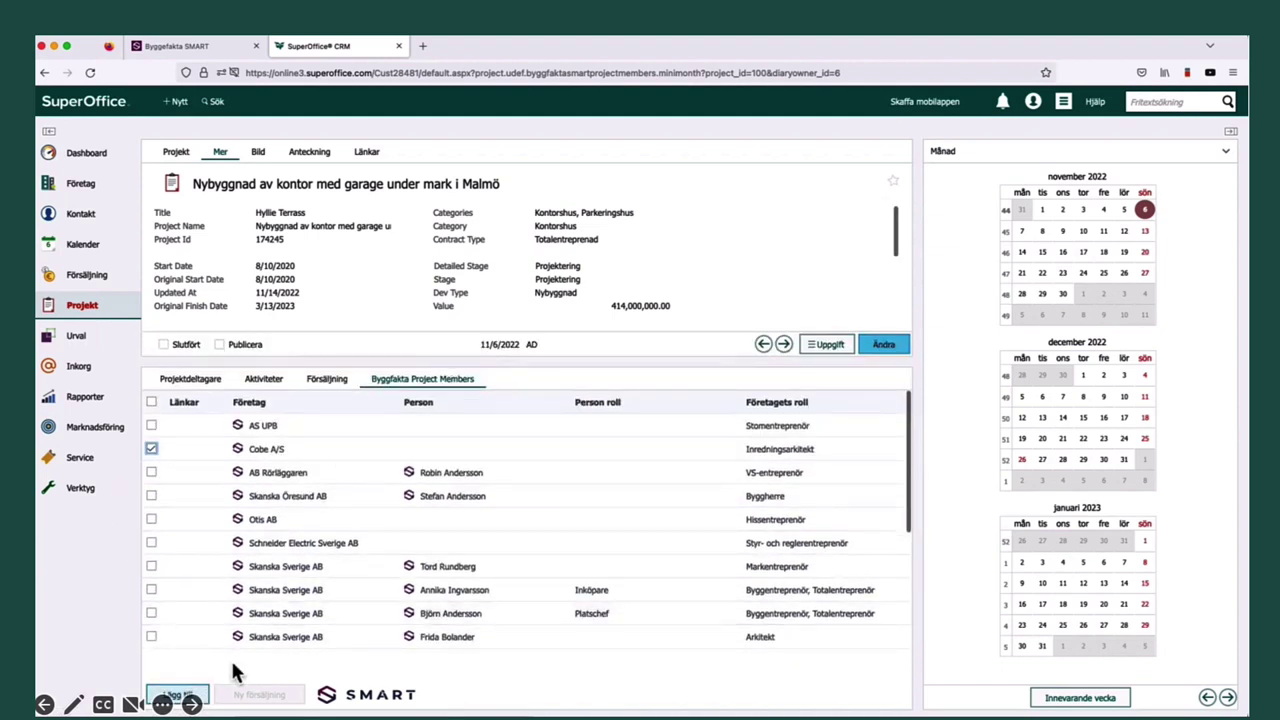
{"action": "left_click", "coordinate": [177, 694]}
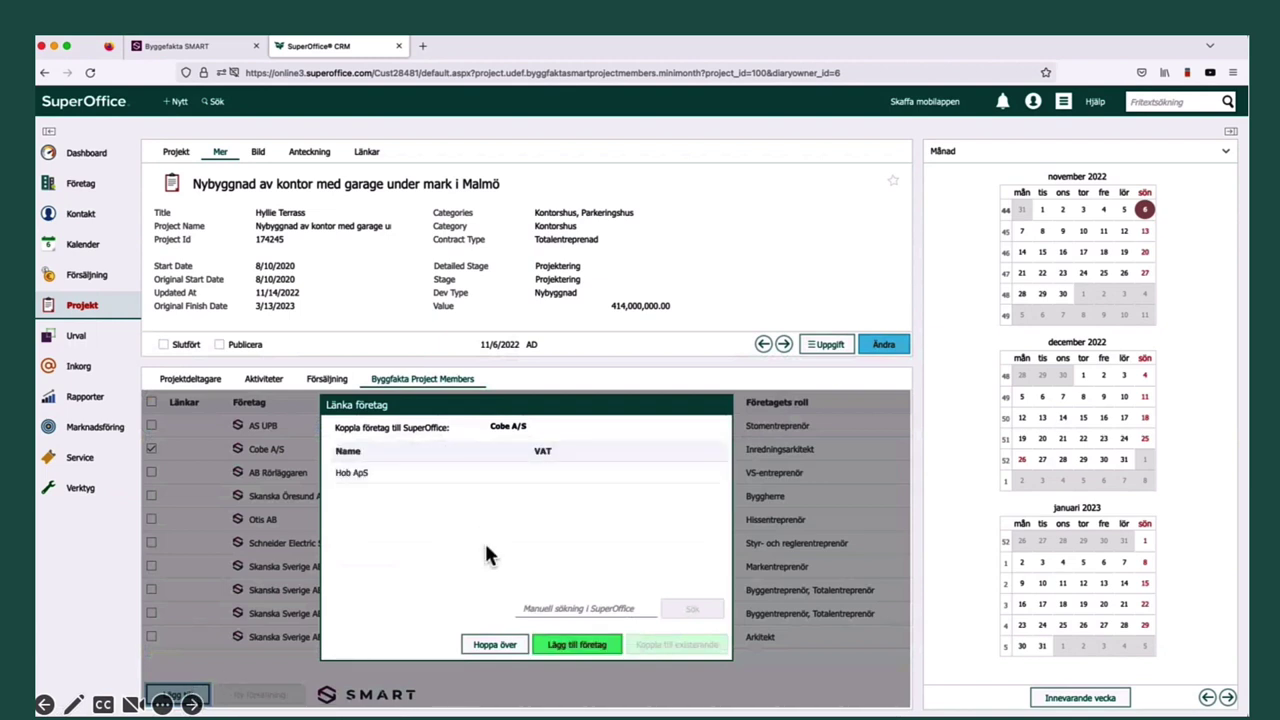
{"action": "left_click", "coordinate": [557, 645]}
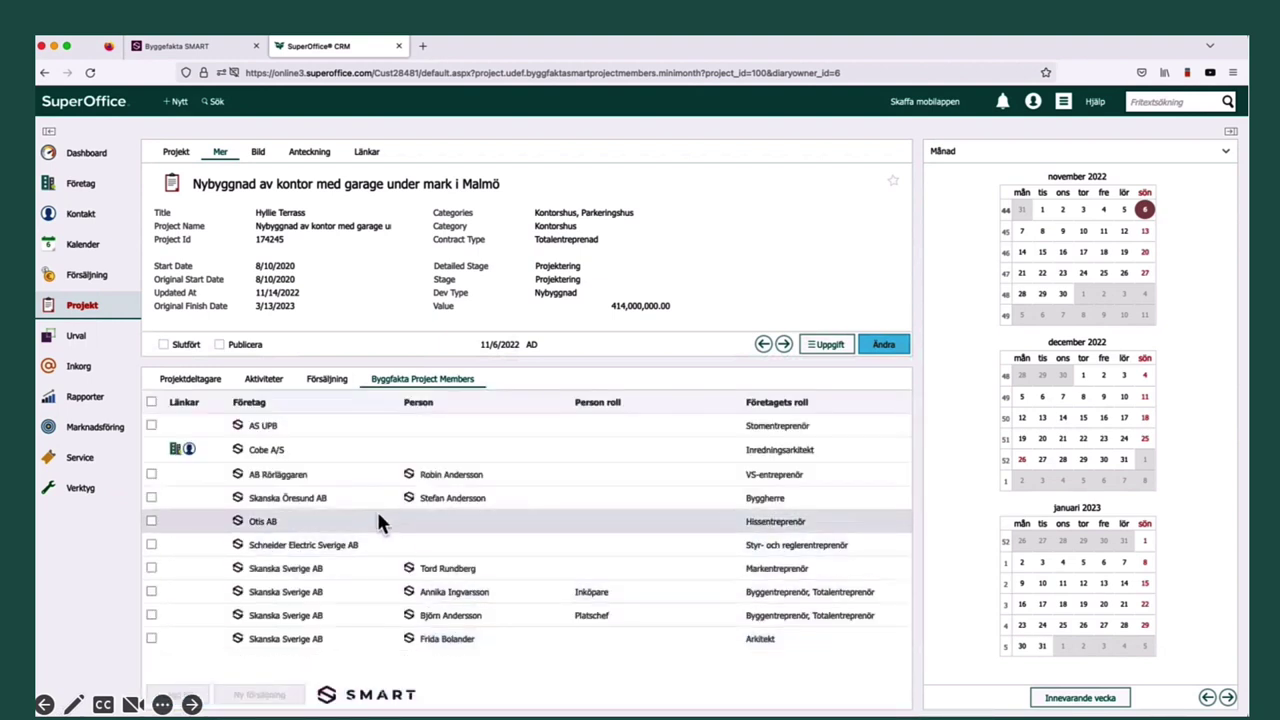
Step: Check that Cobe A/S's Projekt tab lists the Malmö project, then open Cobe A/S in Byggefakta SMART
{"action": "left_click", "coordinate": [187, 453]}
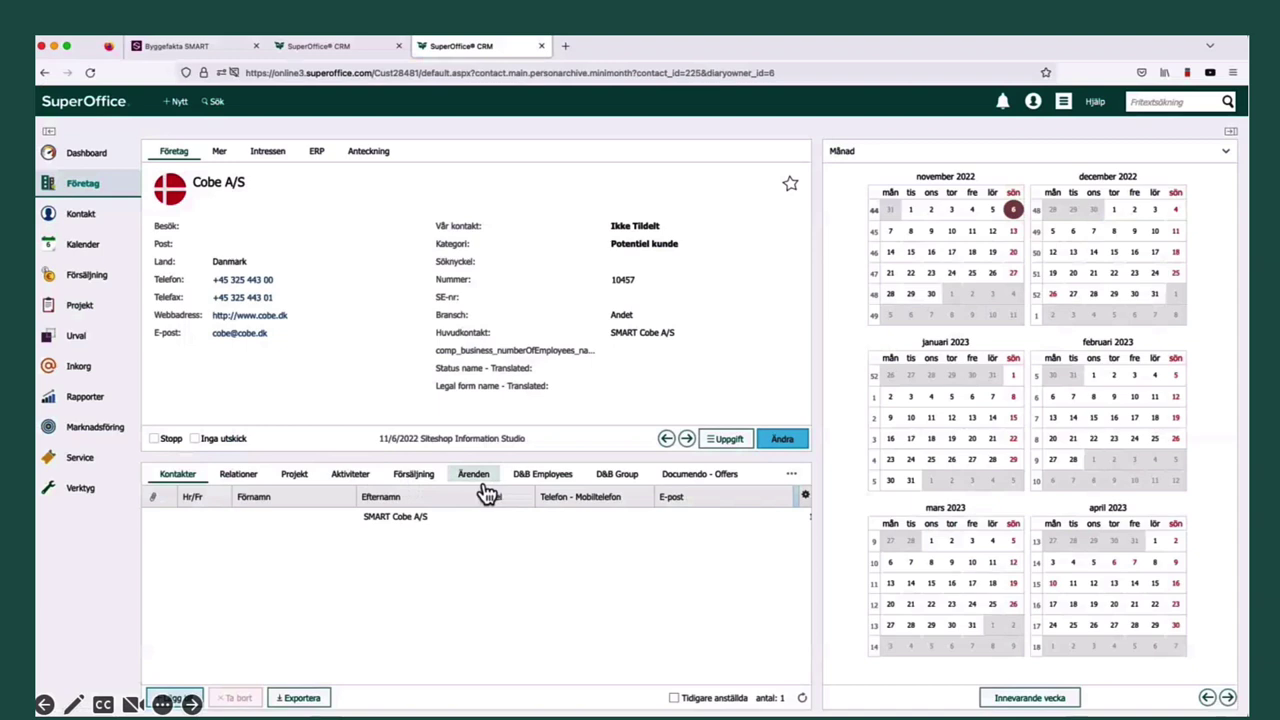
{"action": "left_click", "coordinate": [310, 482]}
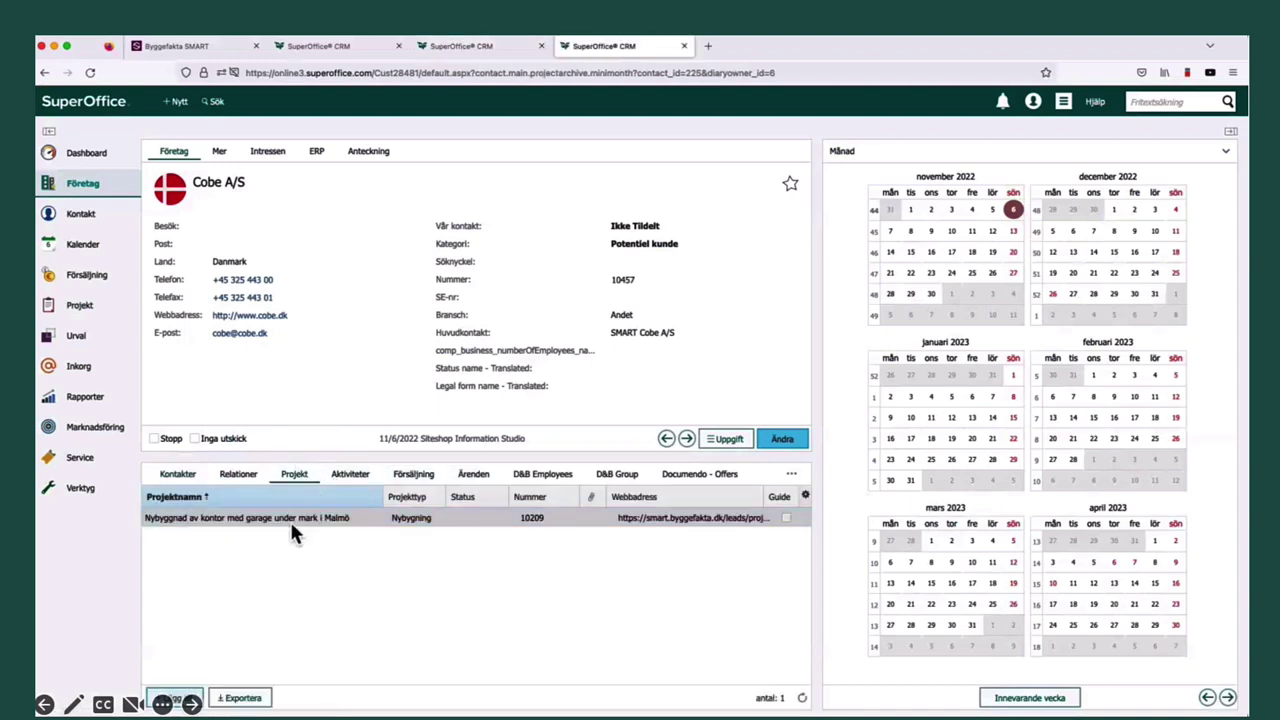
{"action": "left_click", "coordinate": [182, 478]}
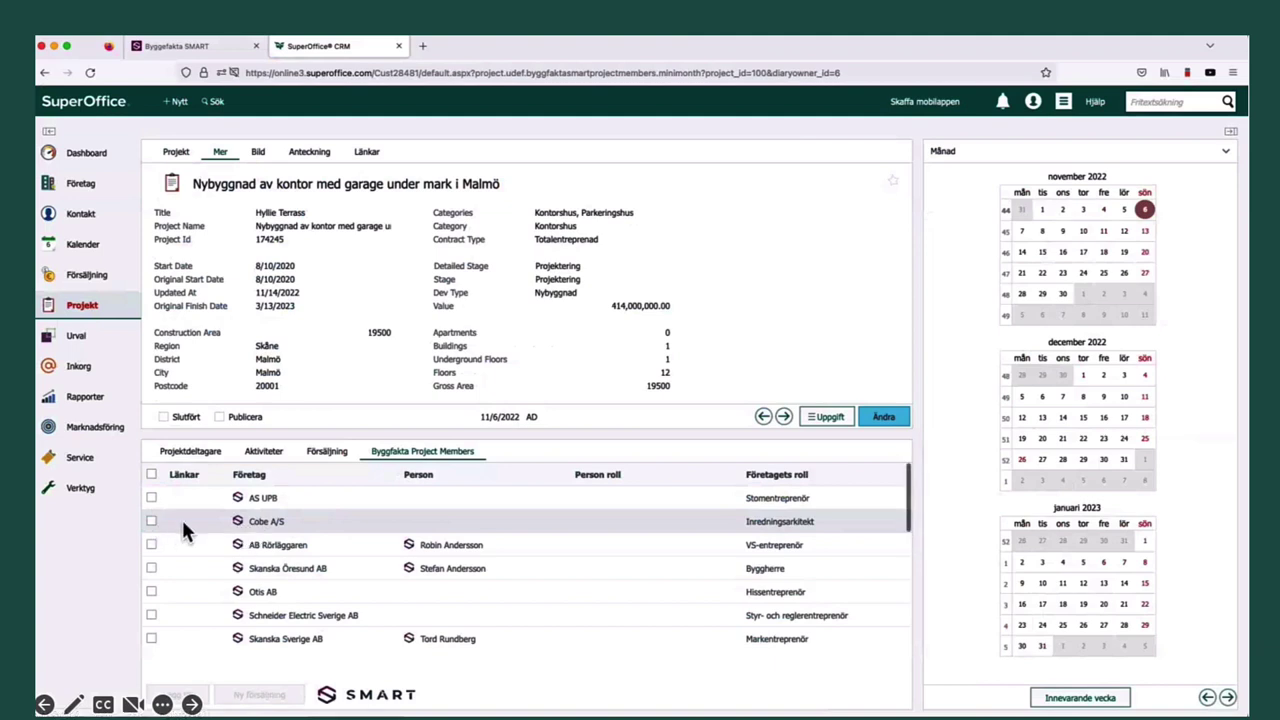
{"action": "left_click", "coordinate": [243, 526]}
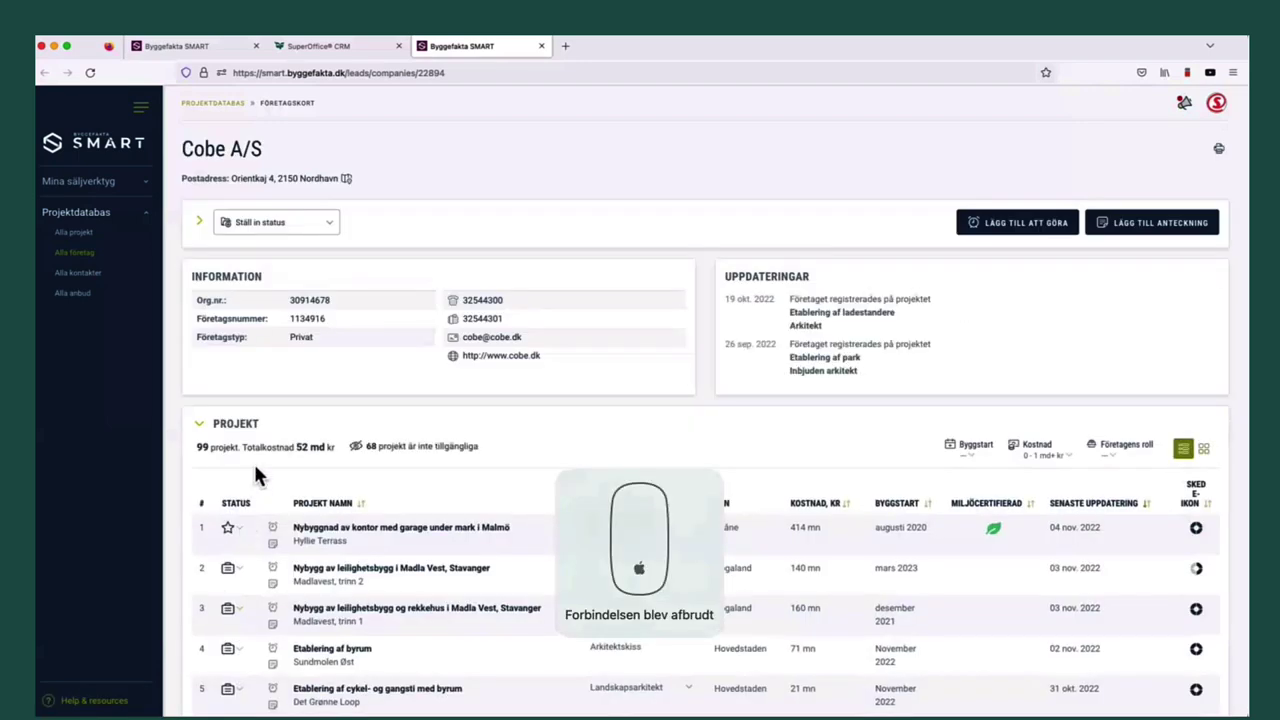
Step: Set Cobe A/S's third project, Madla Vest rowhouses, to Jobbar med and close the SMART tab
{"action": "scroll", "coordinate": [256, 474], "scroll_direction": "down", "scroll_amount": 2}
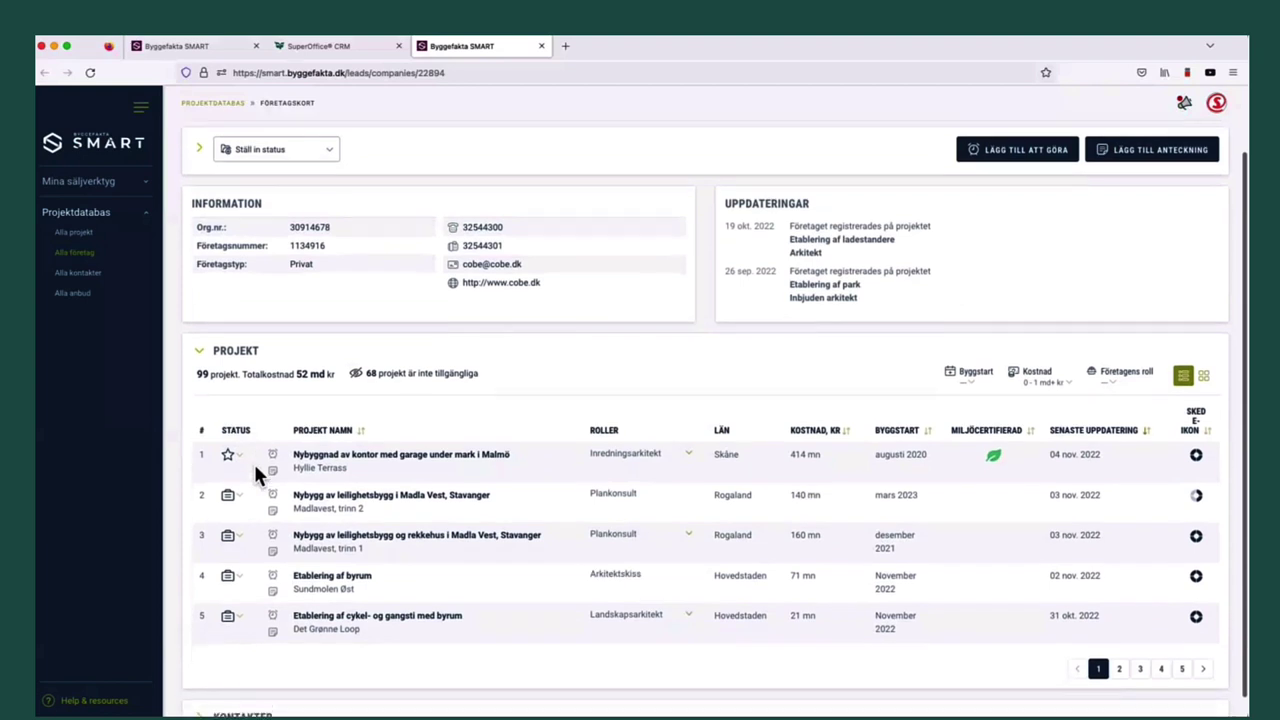
{"action": "scroll", "coordinate": [256, 474], "scroll_direction": "down", "scroll_amount": 1}
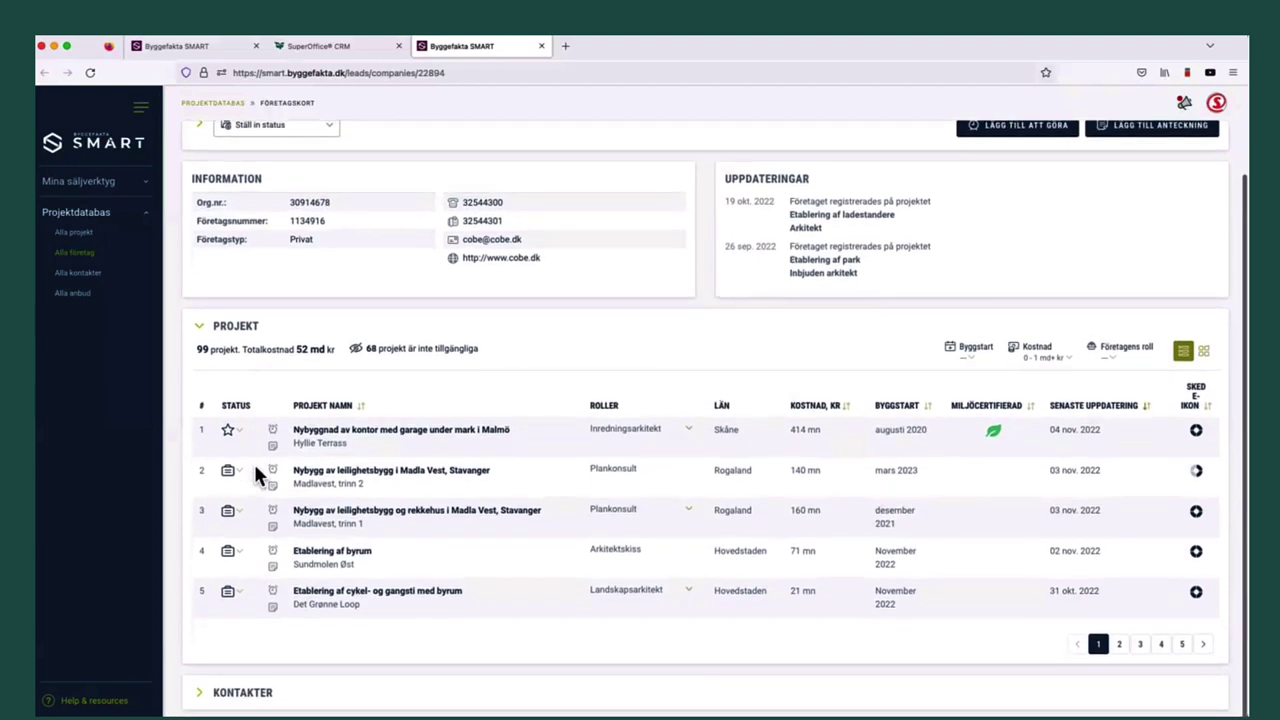
{"action": "left_click", "coordinate": [245, 518]}
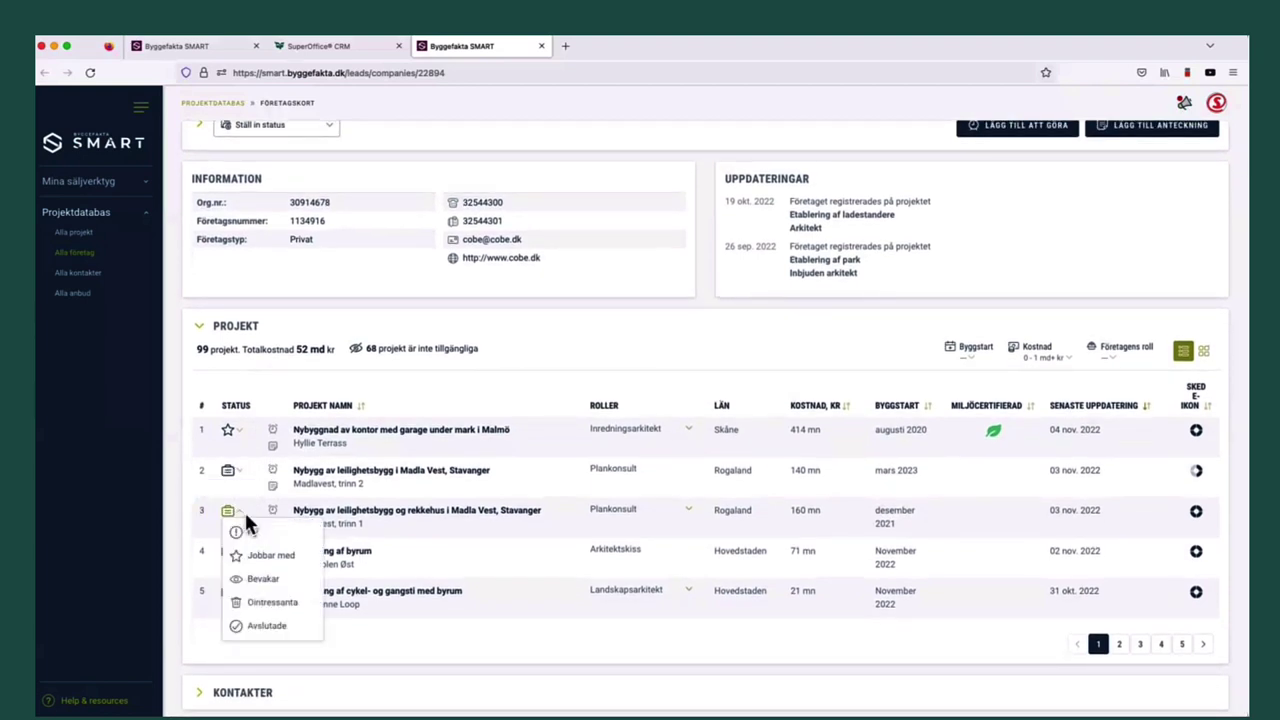
{"action": "left_click", "coordinate": [272, 557]}
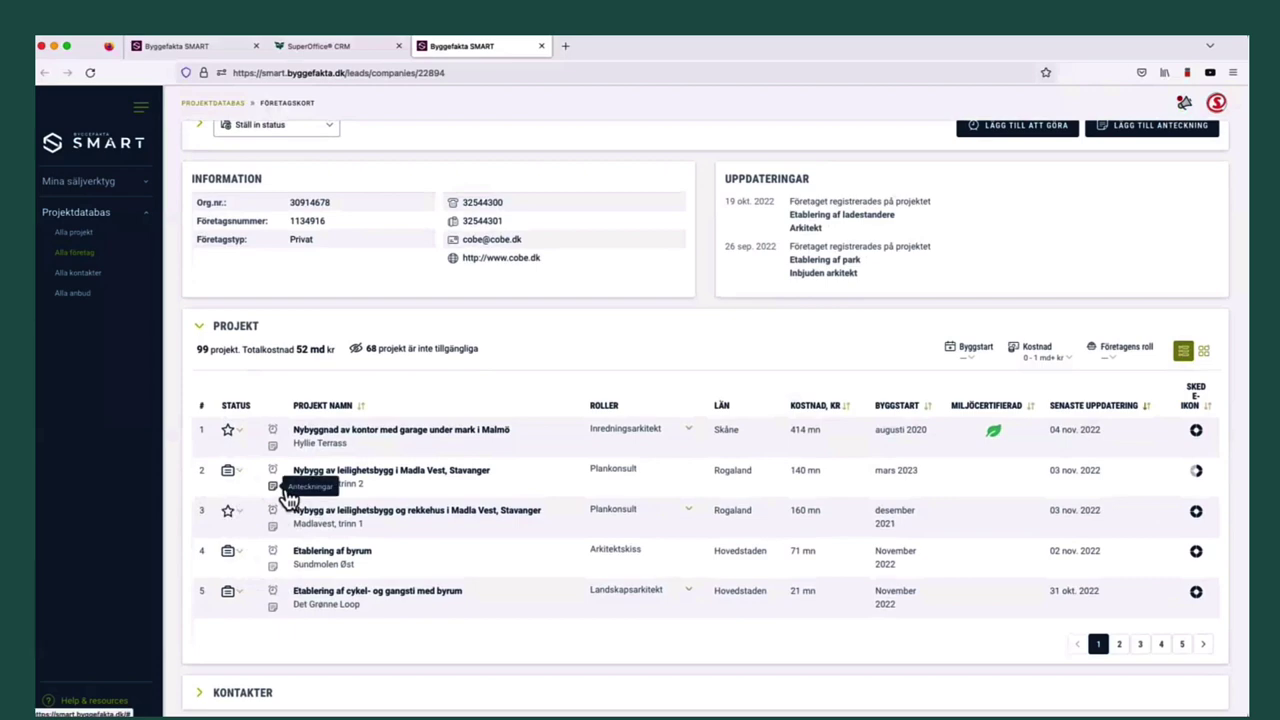
{"action": "scroll", "coordinate": [400, 515], "scroll_direction": "up", "scroll_amount": 2}
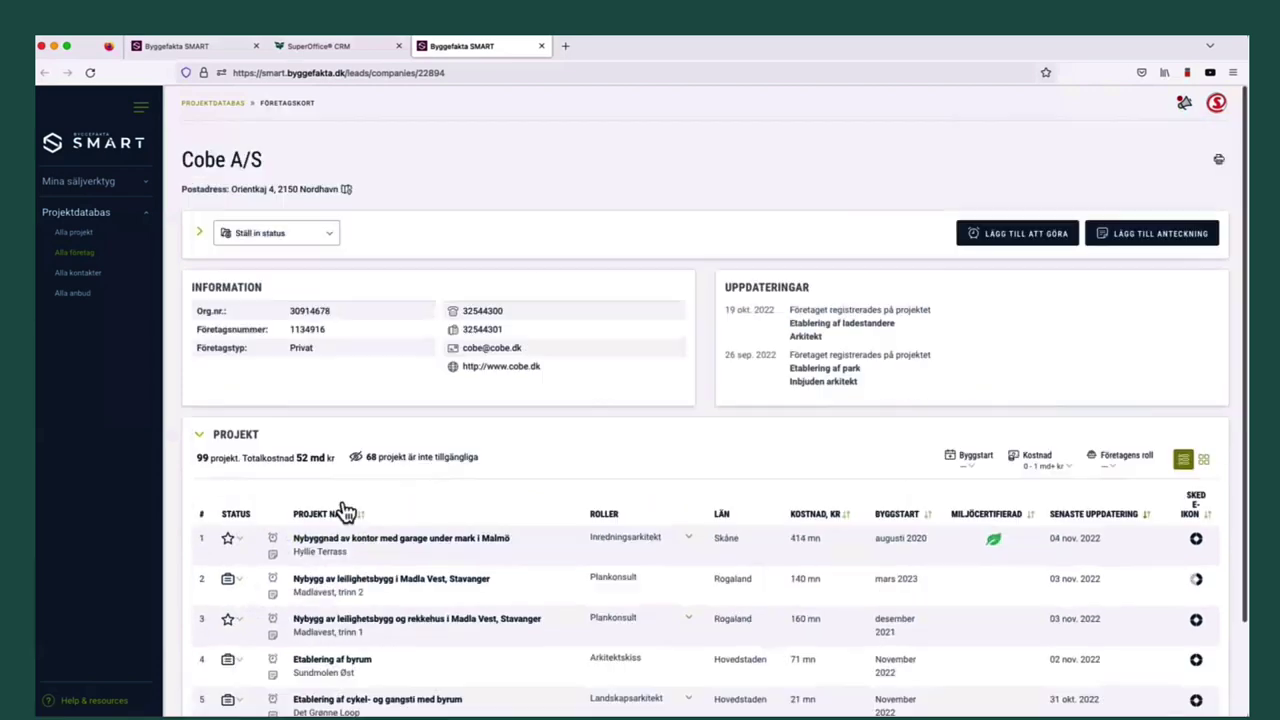
{"action": "left_click", "coordinate": [541, 46]}
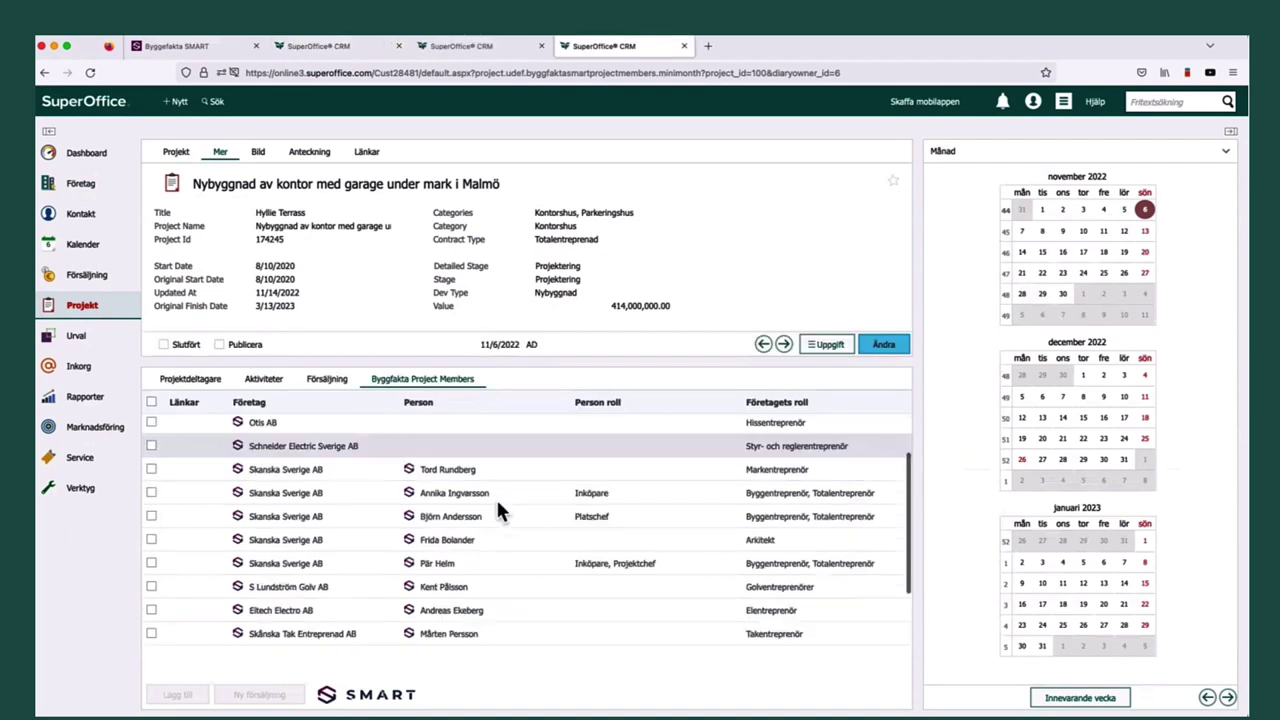
Step: Show the Dashboard's Byggfakta SMART charts of active projects by team and type
{"action": "scroll", "coordinate": [496, 497], "scroll_direction": "down", "scroll_amount": 1}
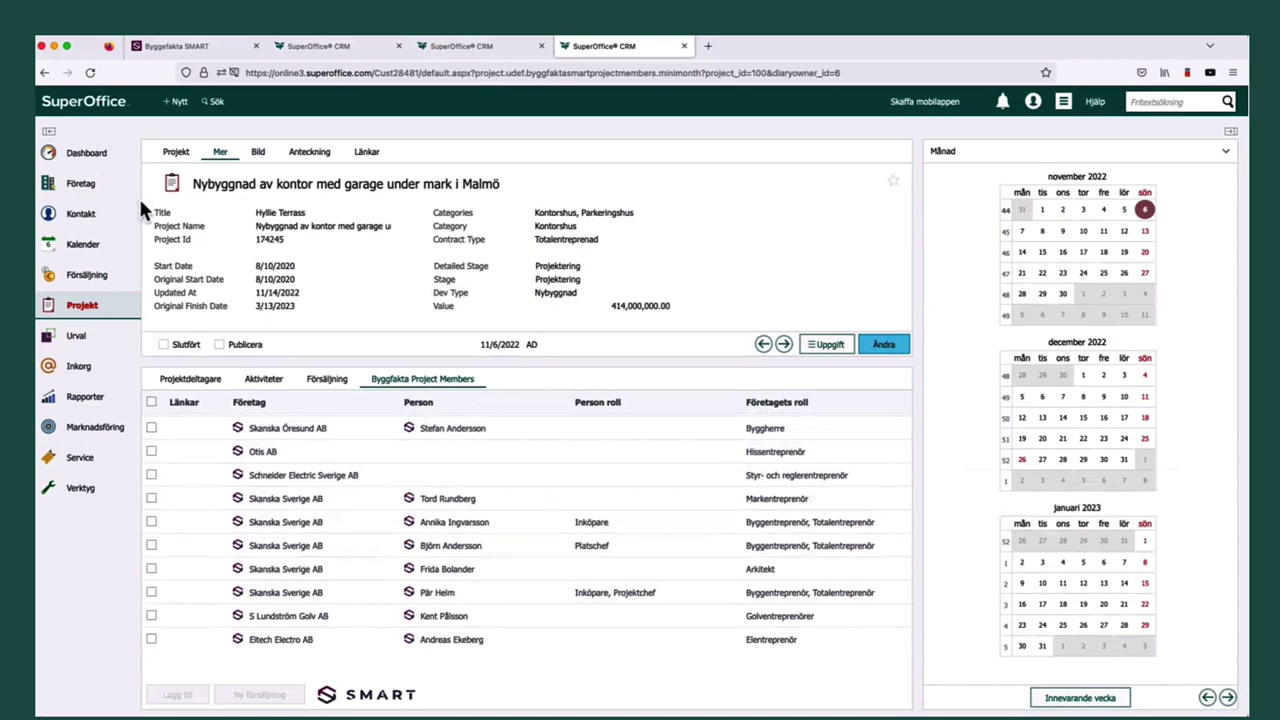
{"action": "left_click", "coordinate": [52, 150]}
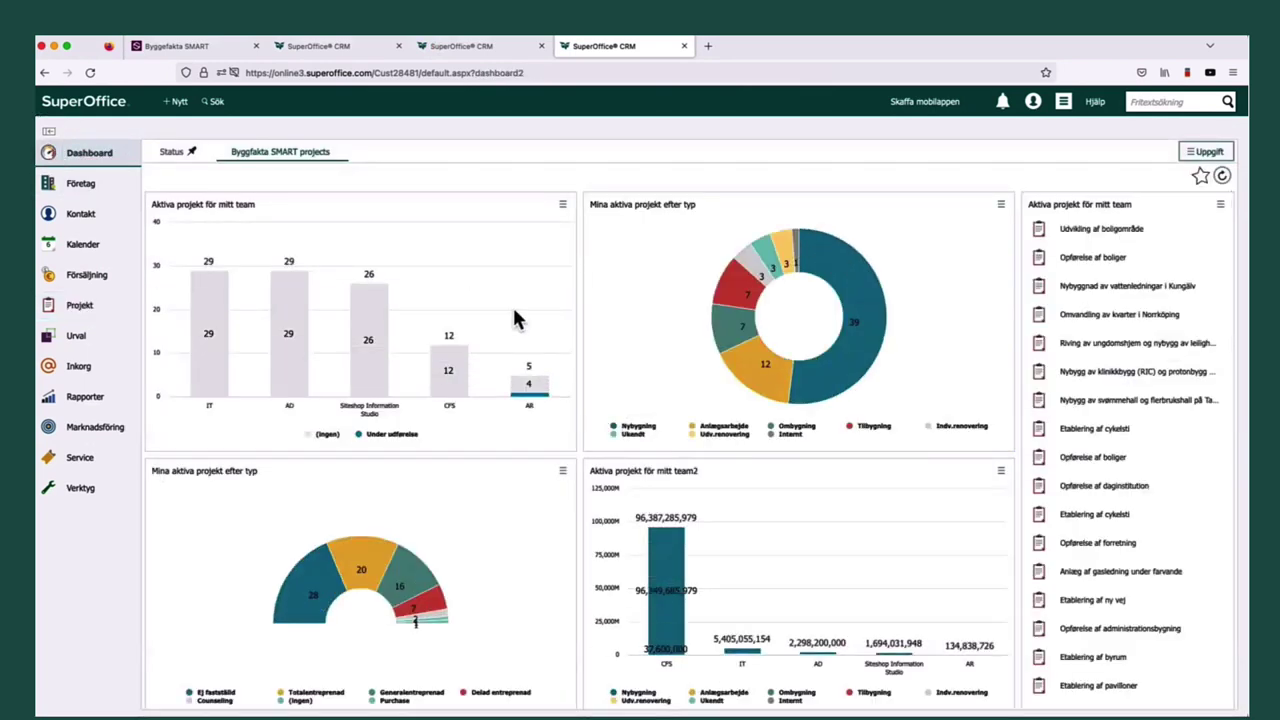
{"action": "mouse_move", "coordinate": [747, 293]}
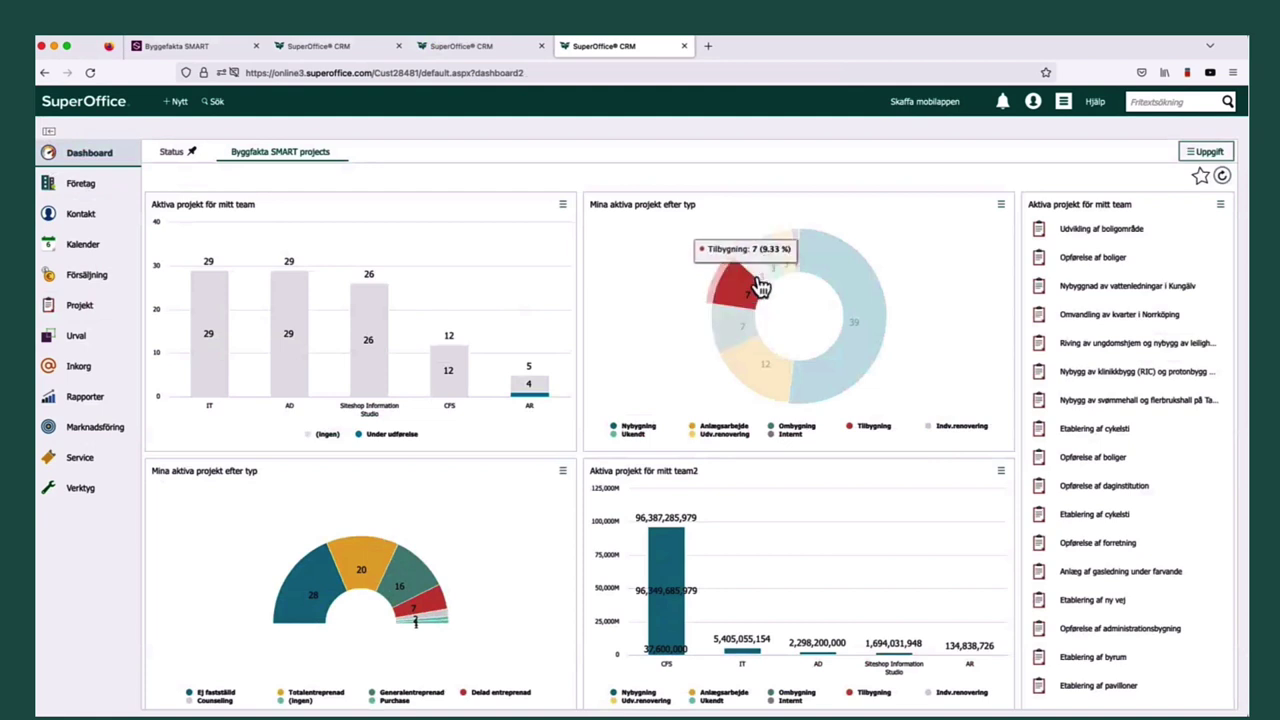
{"action": "mouse_move", "coordinate": [760, 345]}
{"action": "mouse_move", "coordinate": [829, 371]}
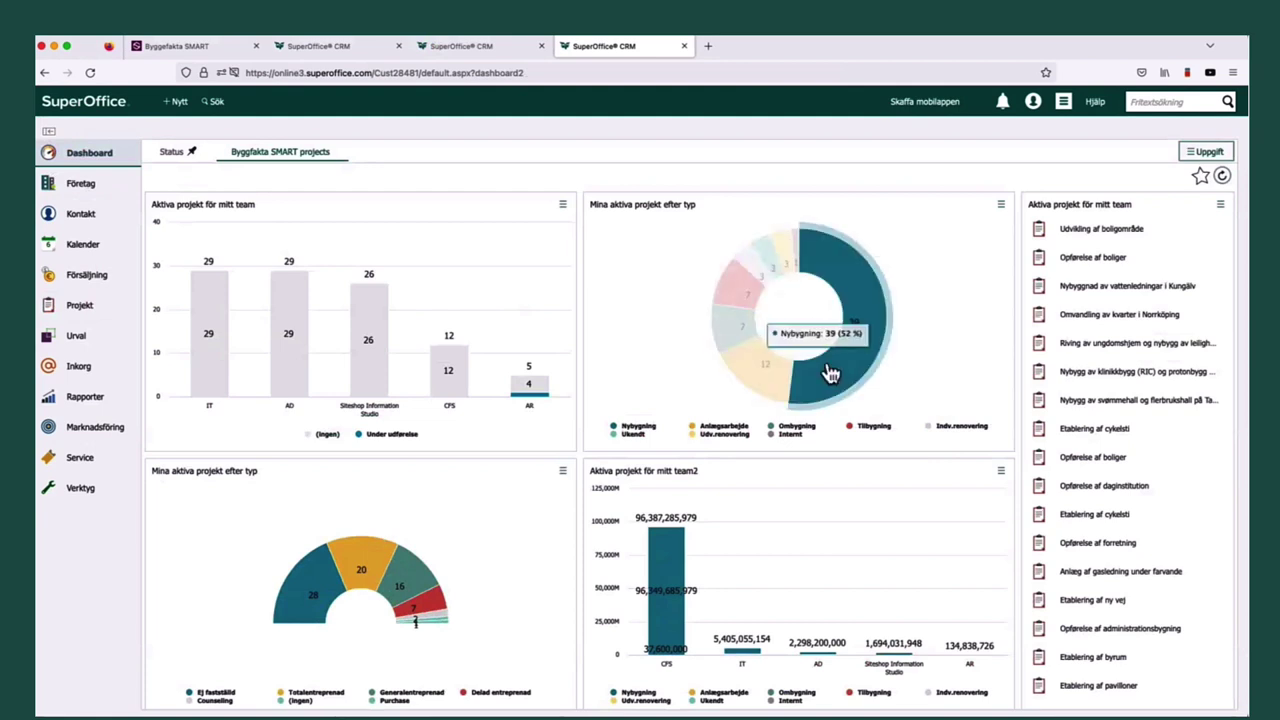